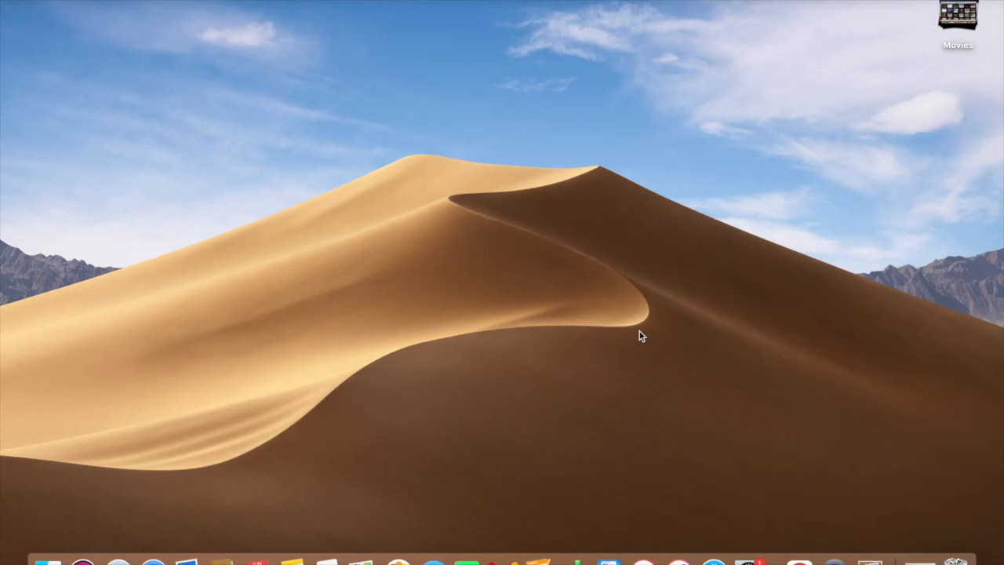
Open Keynote and create a new standard-size presentation with the White theme
click(609, 560)
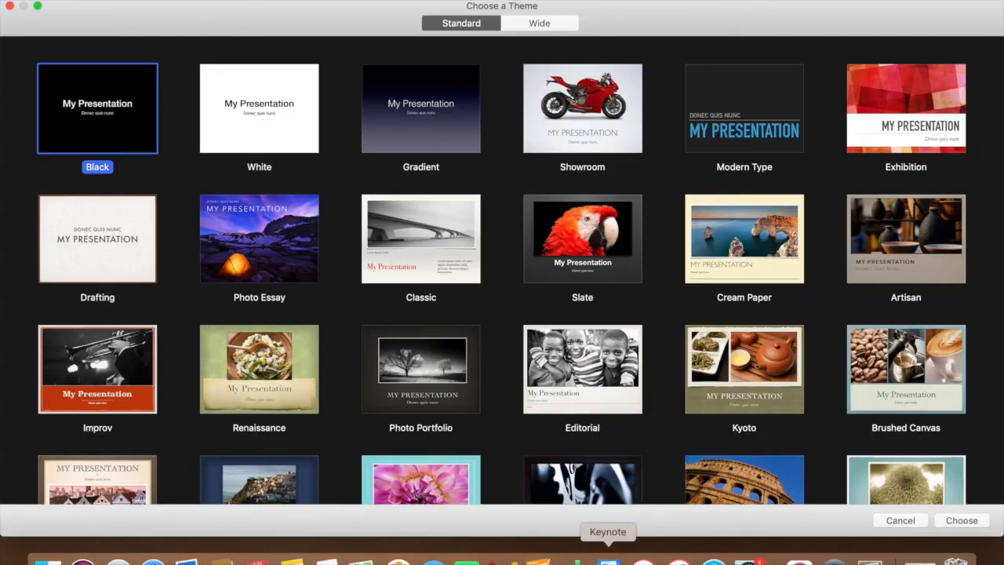
click(271, 115)
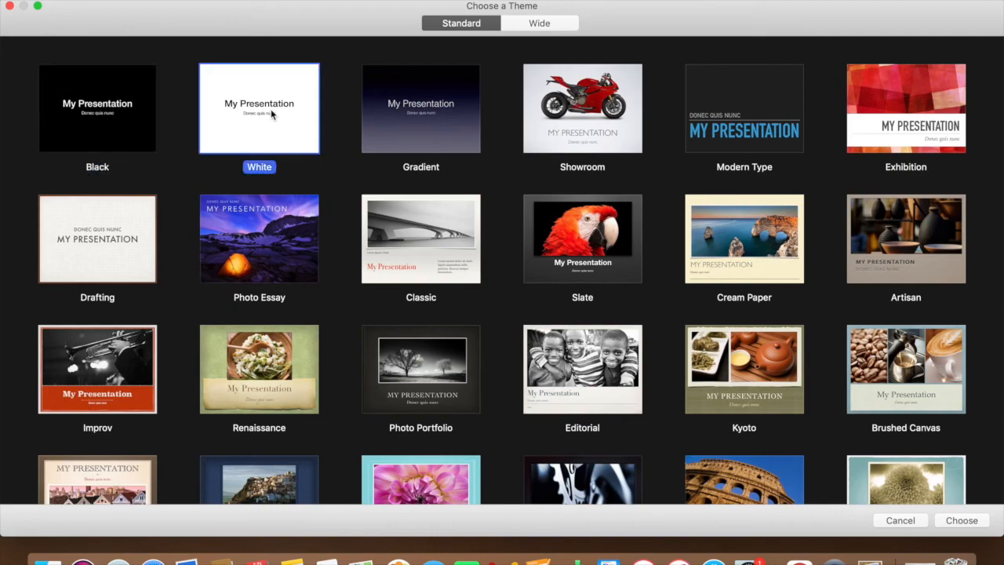
double_click(271, 114)
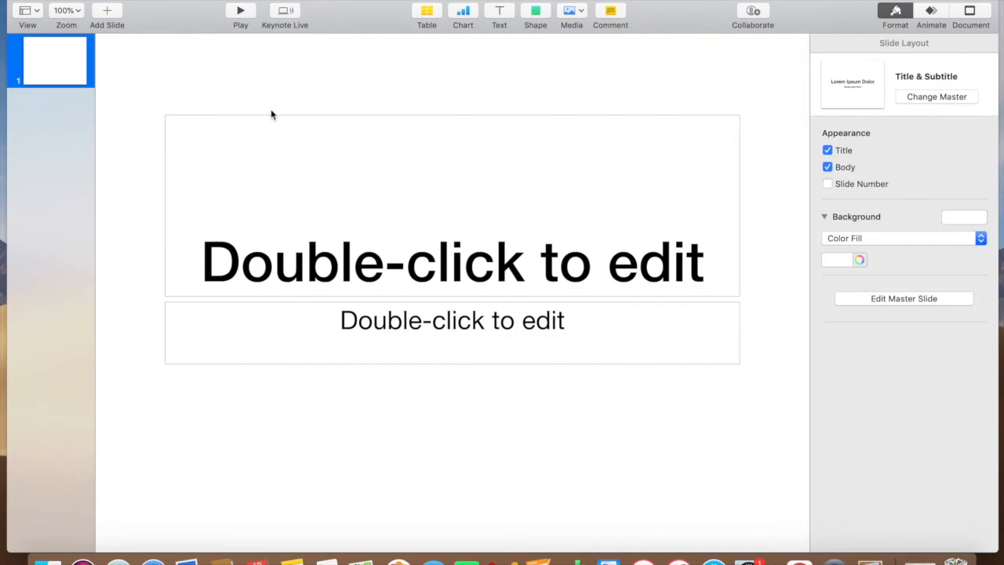
Delete the title and subtitle placeholders from the slide and set its background to No Fill
click(360, 171)
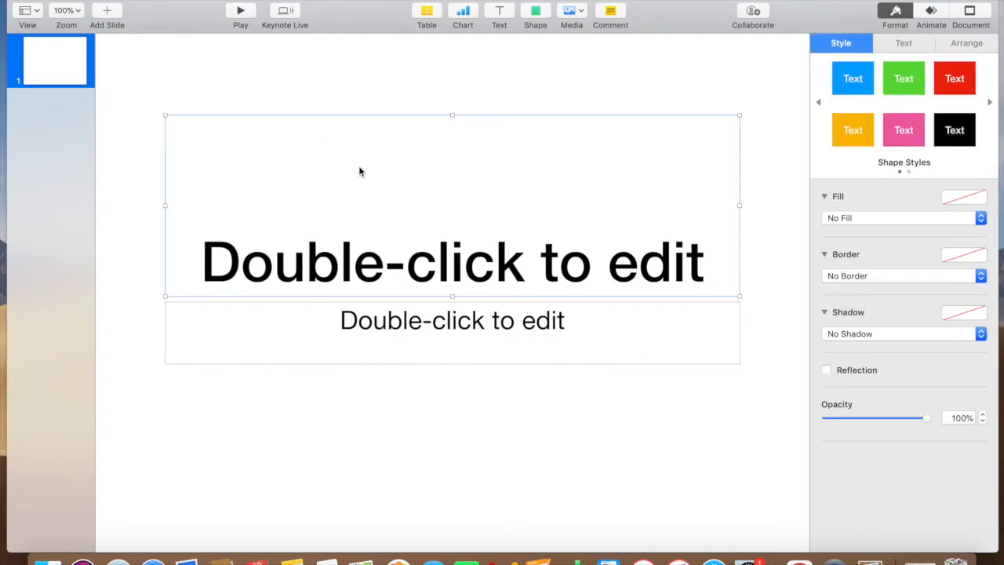
key(Delete)
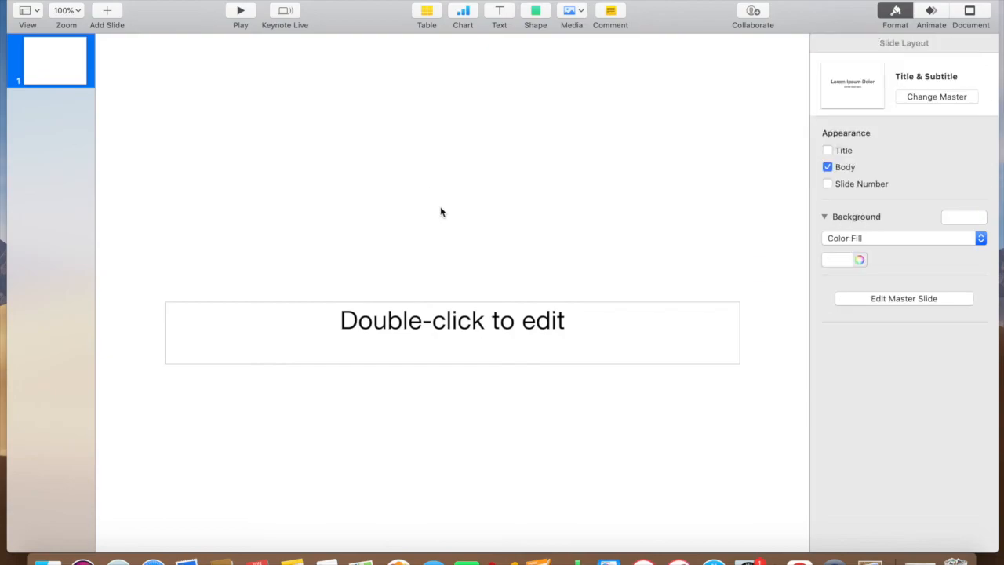
click(441, 304)
key(Delete)
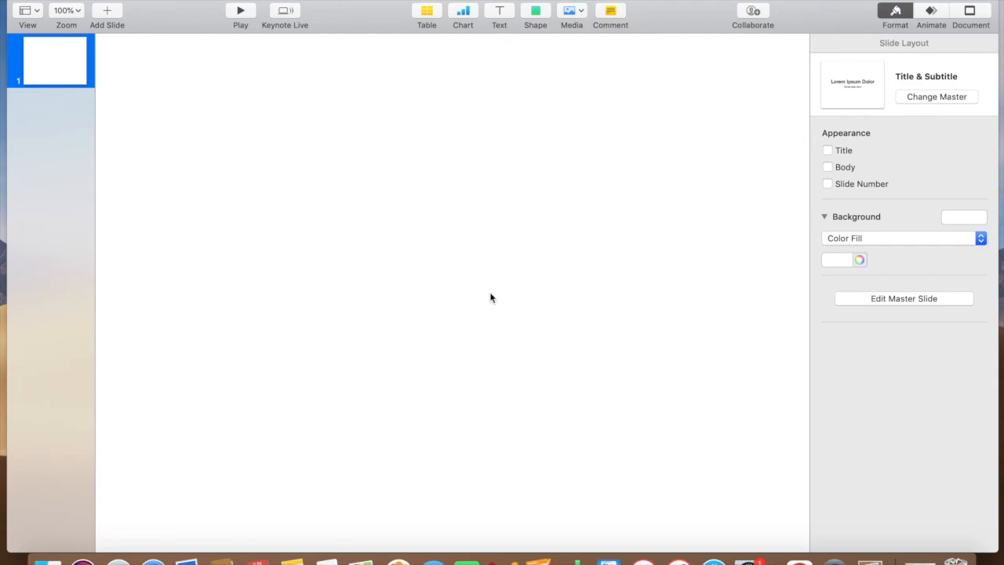
click(861, 240)
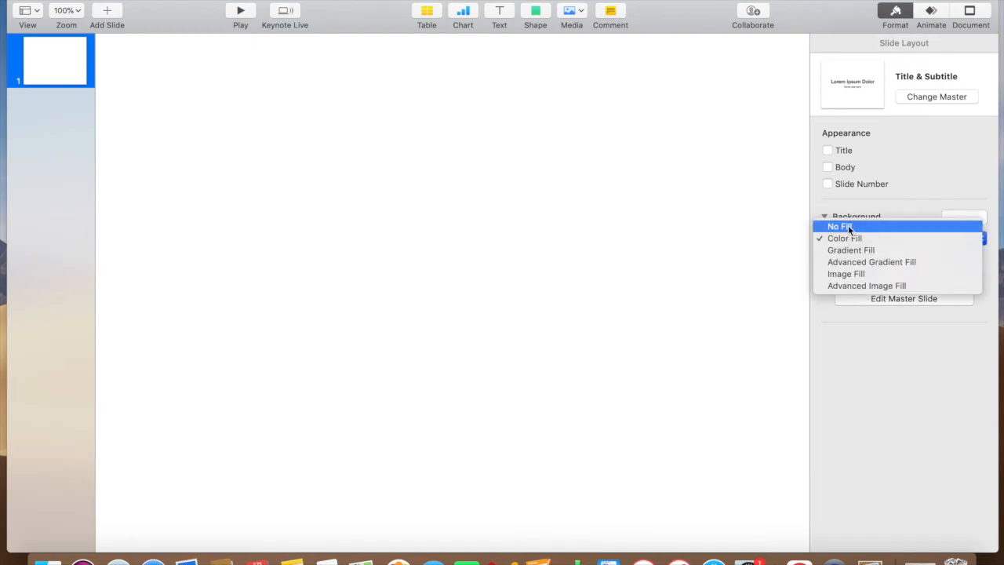
click(848, 226)
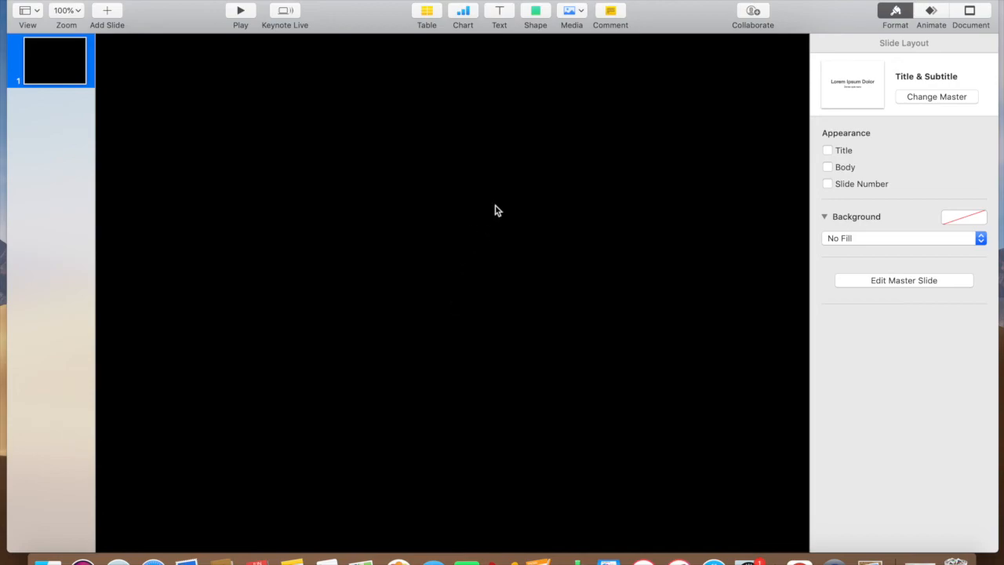
Add a text box to the slide, colour its text white, and replace the placeholder with "Blended Lights"
click(502, 11)
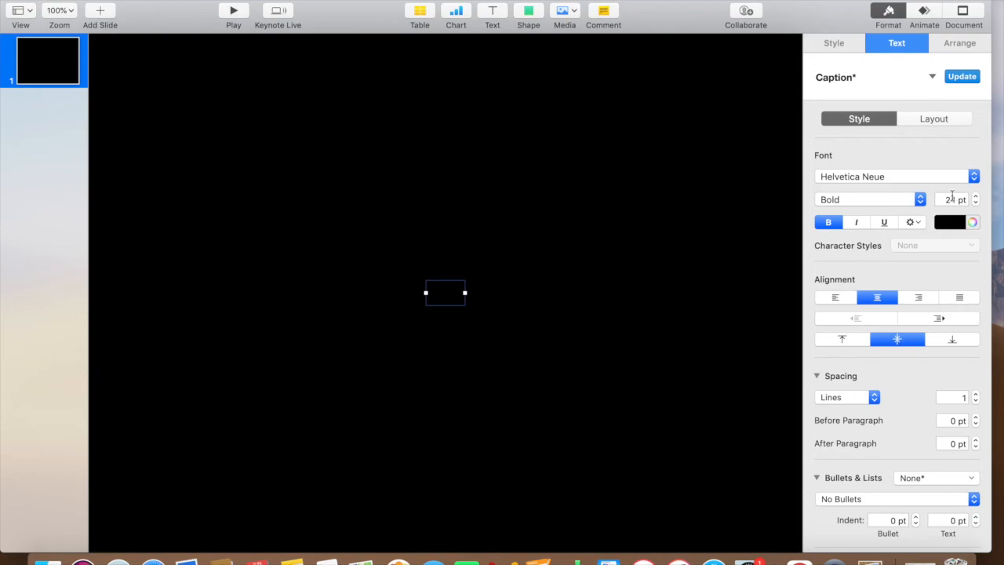
click(949, 223)
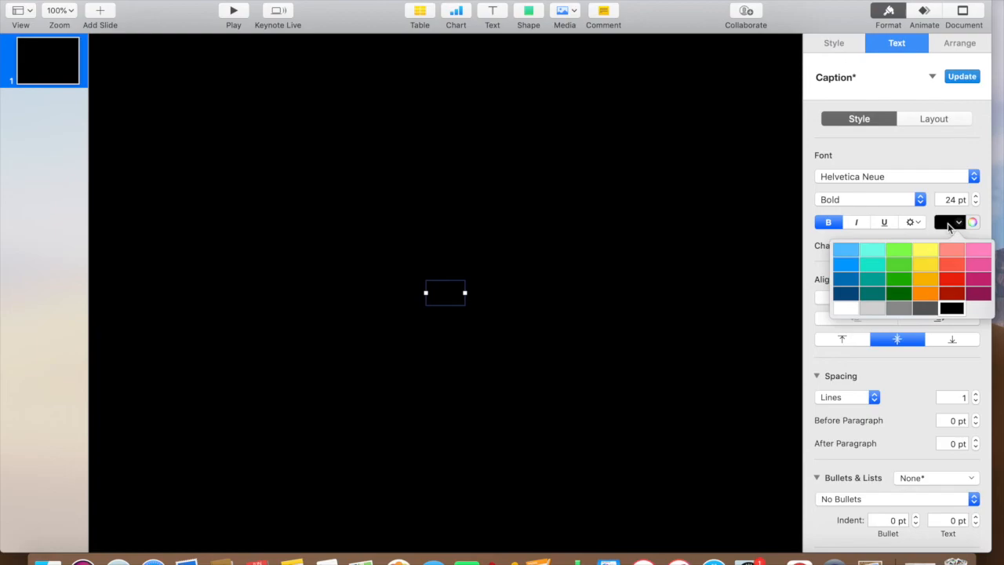
click(845, 308)
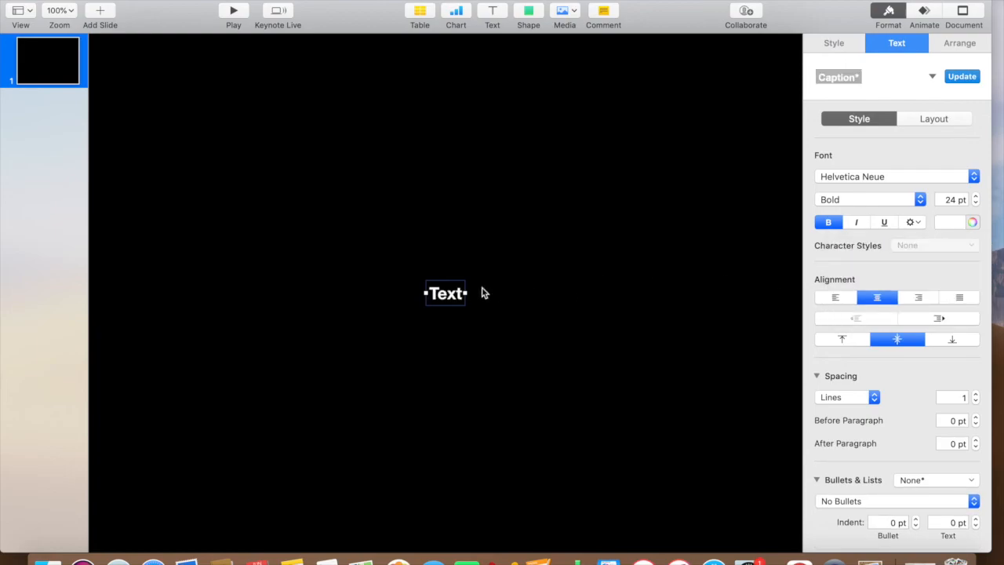
double_click(441, 298)
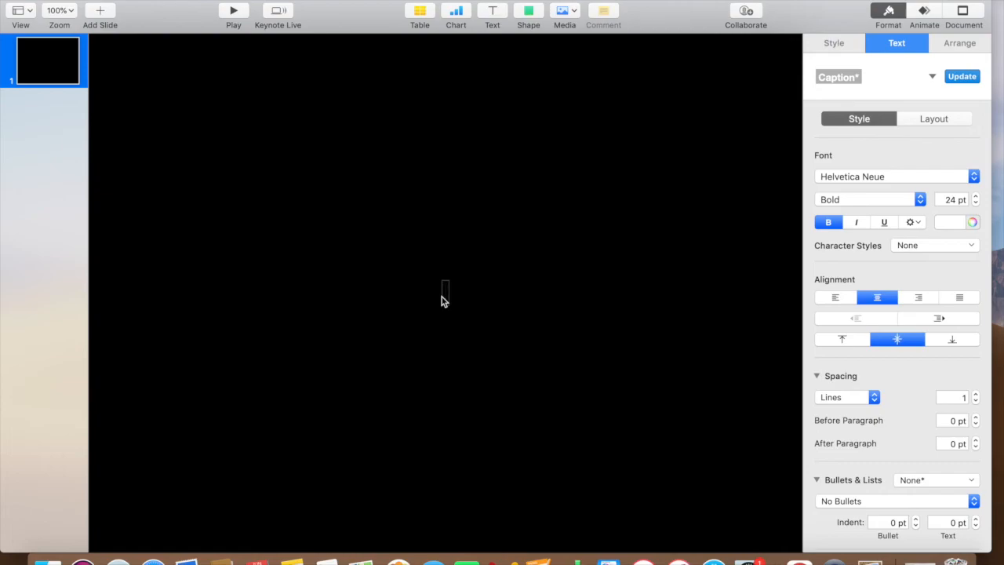
text(Ble)
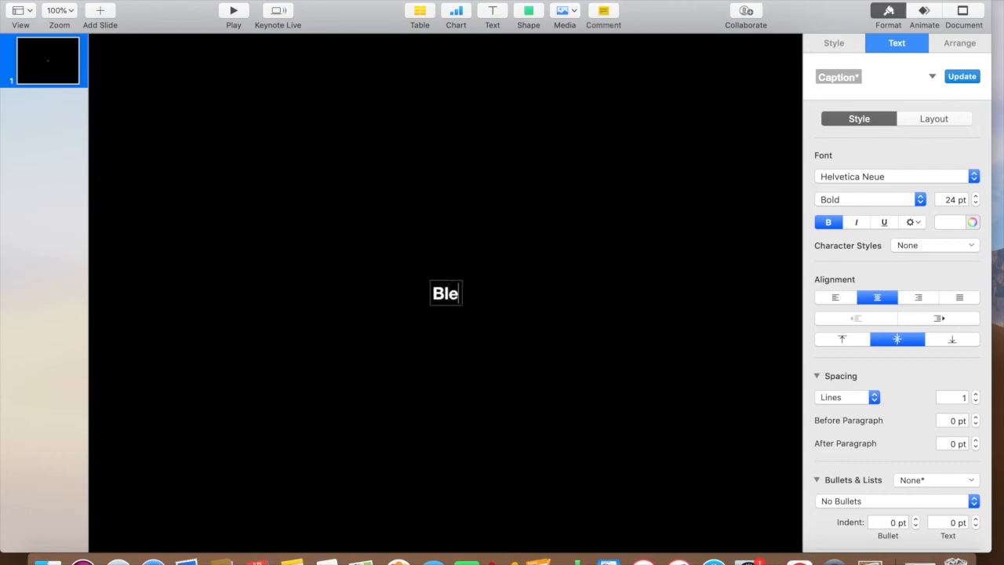
text(nded)
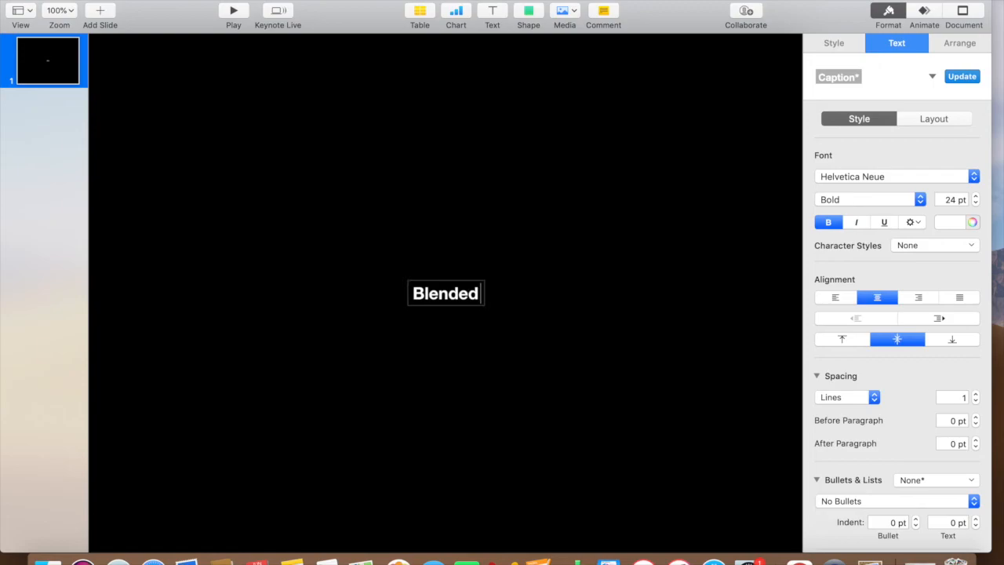
text( Lights)
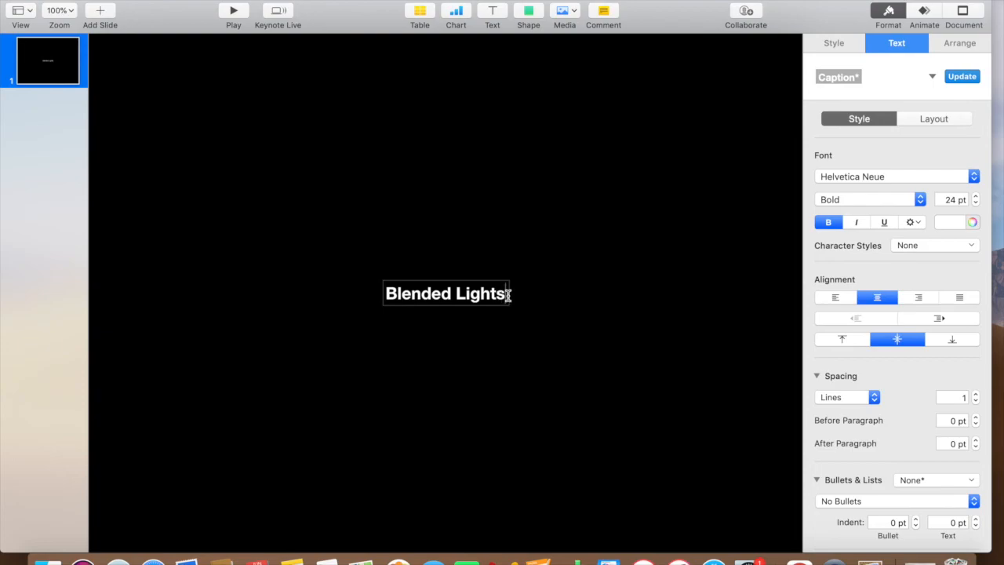
Try the Savoye LET font on the "Blended Lights" text, and change it to Zapfino
drag(505, 294, 374, 290)
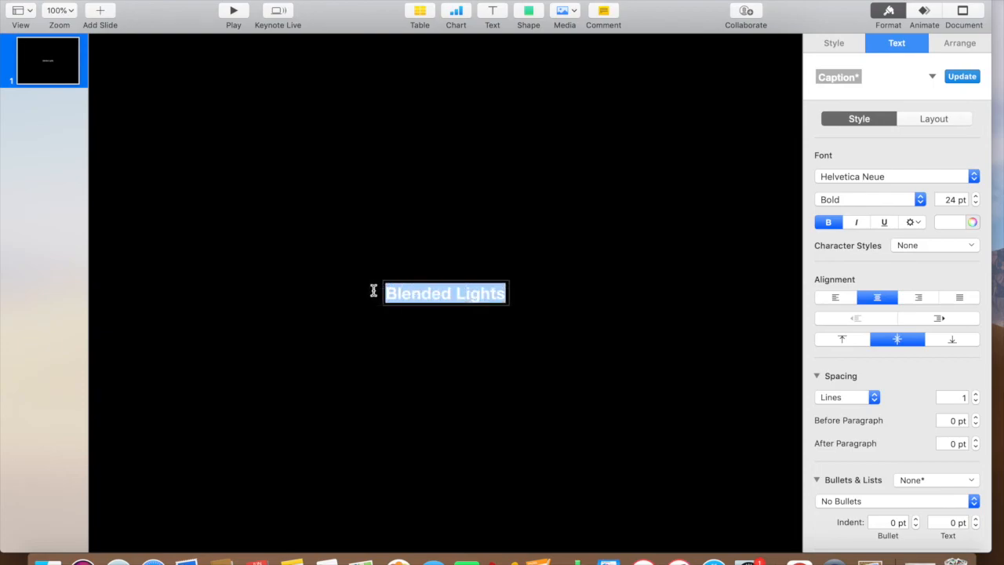
click(841, 178)
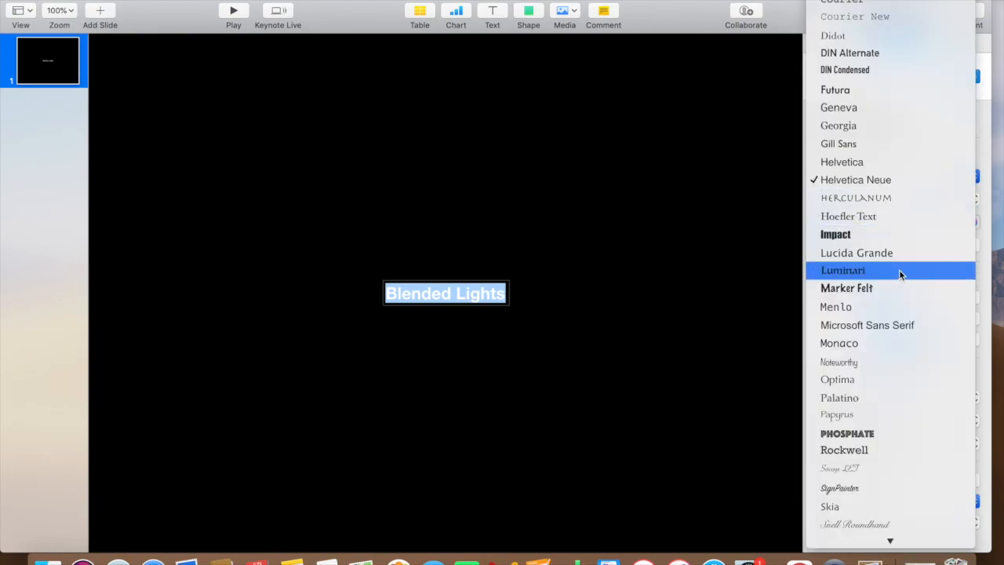
scroll(902, 359, down, 3)
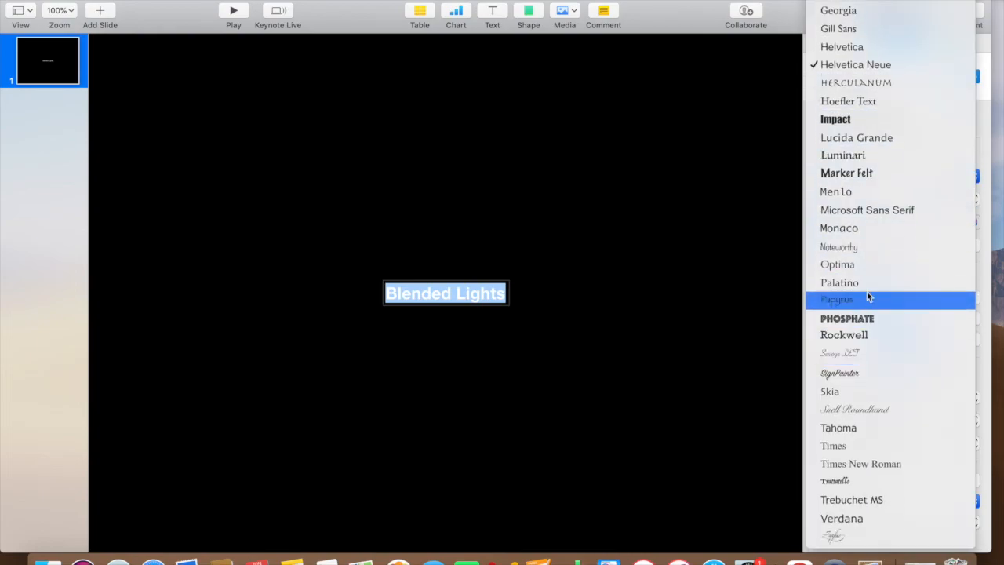
click(869, 353)
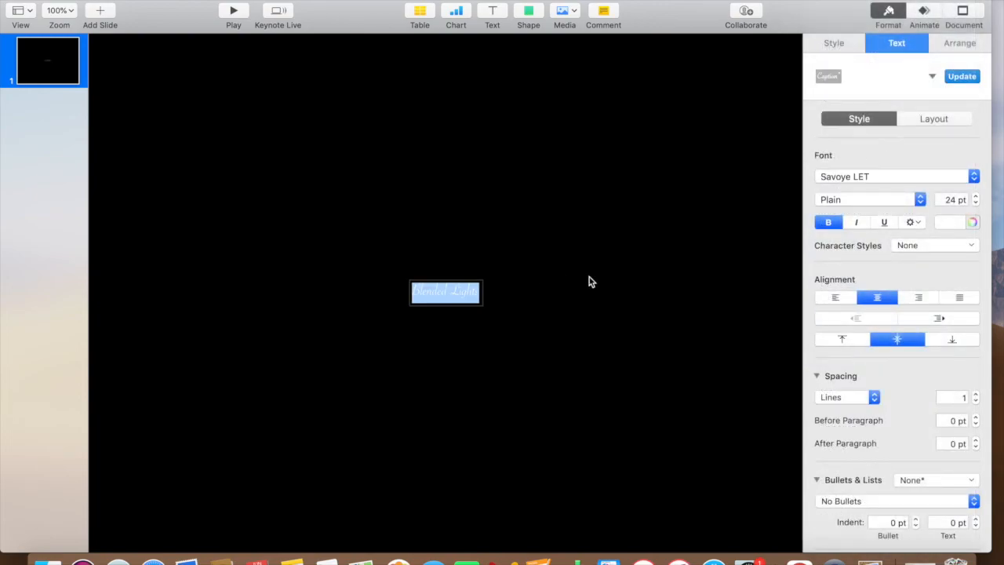
click(865, 179)
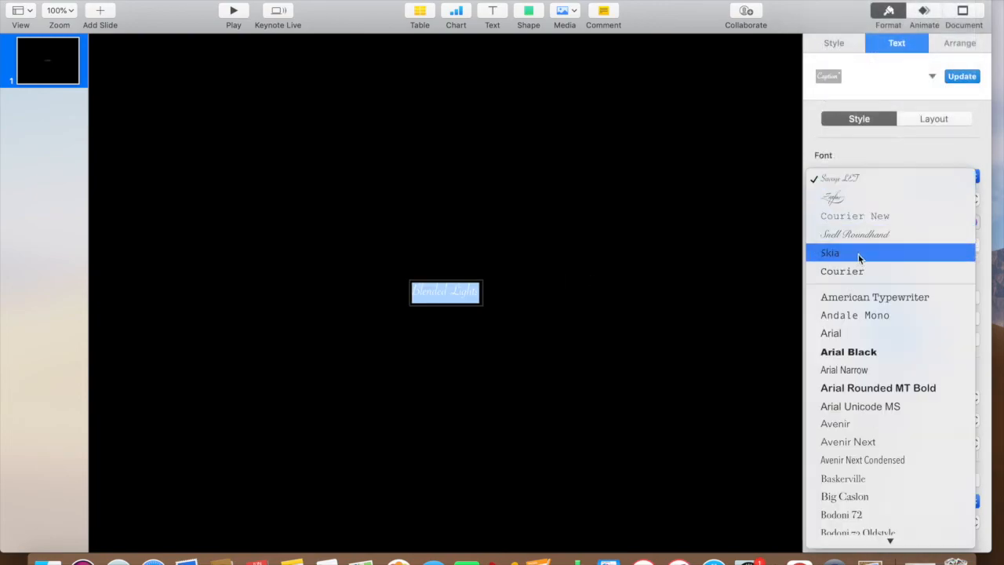
click(846, 197)
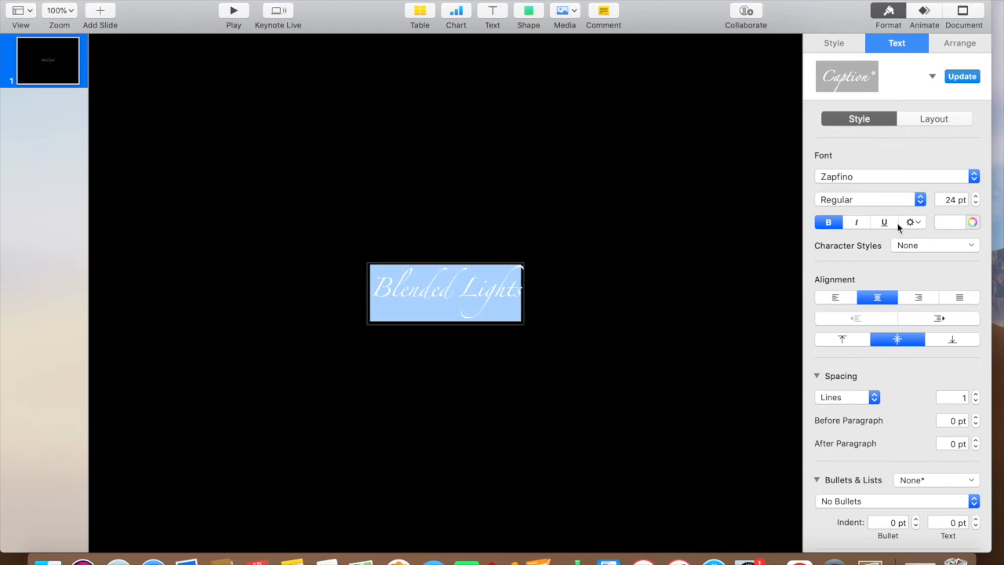
Set the font size of the "Blended Lights" text to 110 pt and deselect the text
click(950, 200)
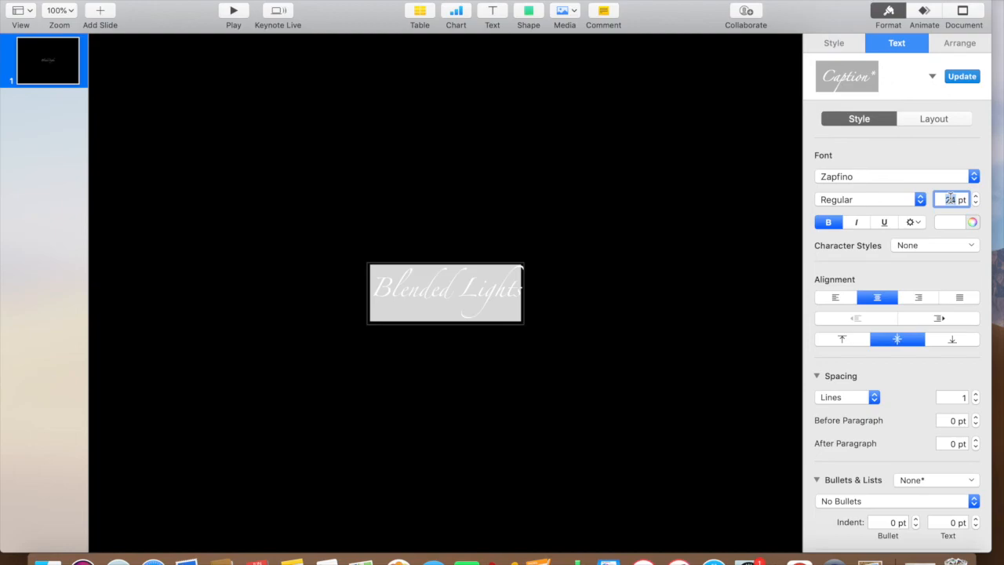
text(110)
key(Return)
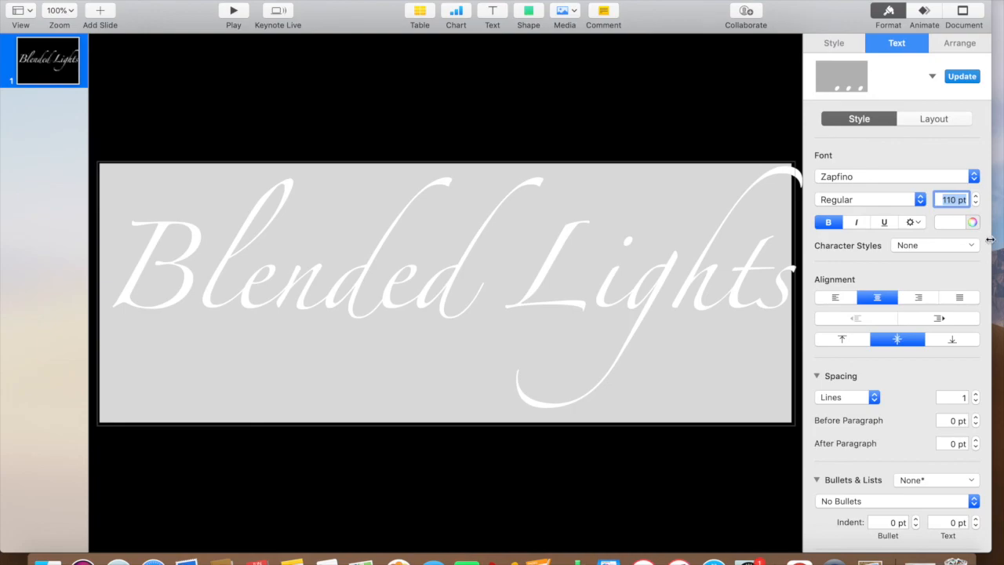
click(672, 380)
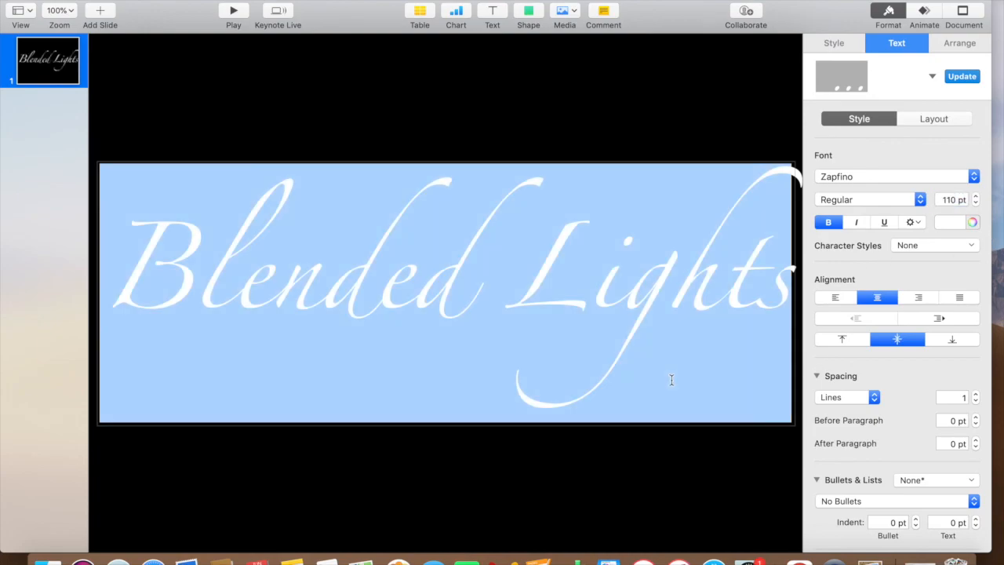
click(754, 361)
click(788, 314)
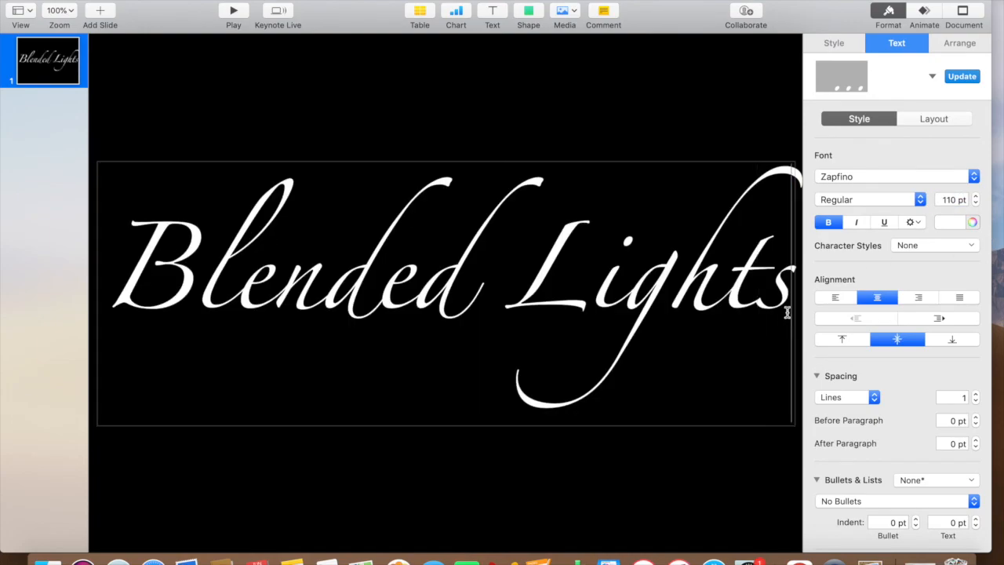
Try to reduce the font size slightly with only the insertion point placed in the text
click(976, 197)
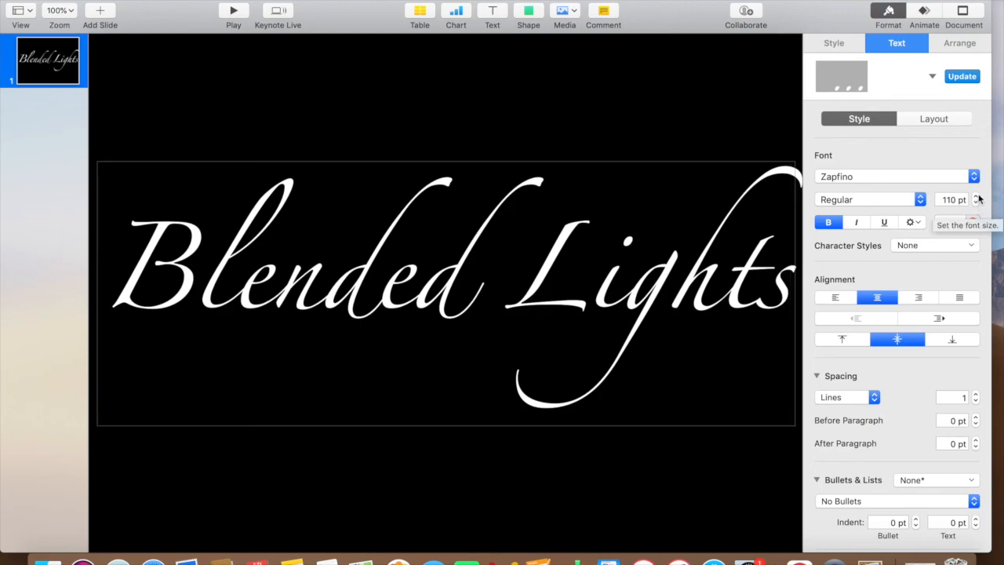
click(977, 202)
click(977, 202)
click(976, 203)
click(518, 274)
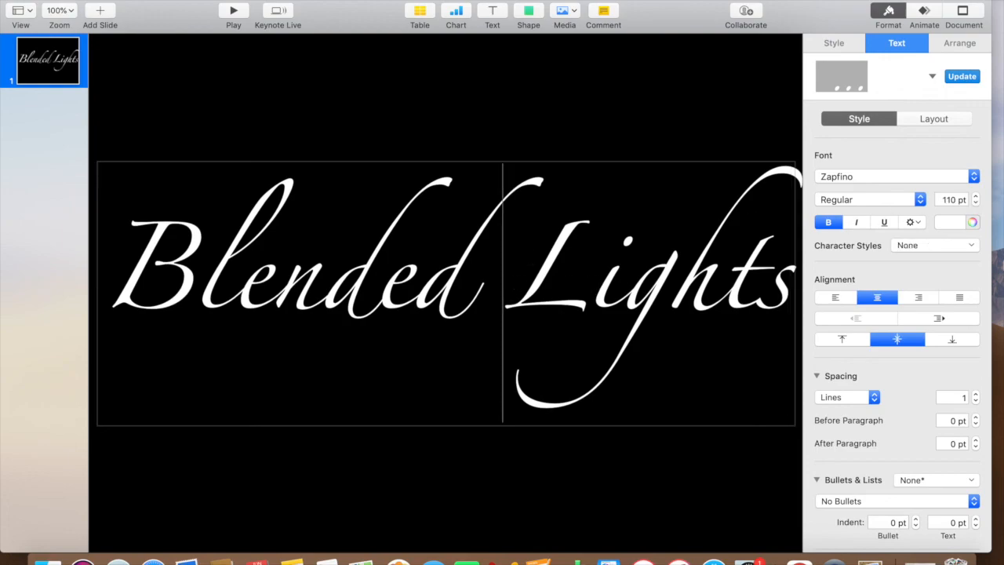
Select the whole "Blended Lights" text, fine-tune its font size to 109 pt, and leave the text box
drag(783, 292, 124, 261)
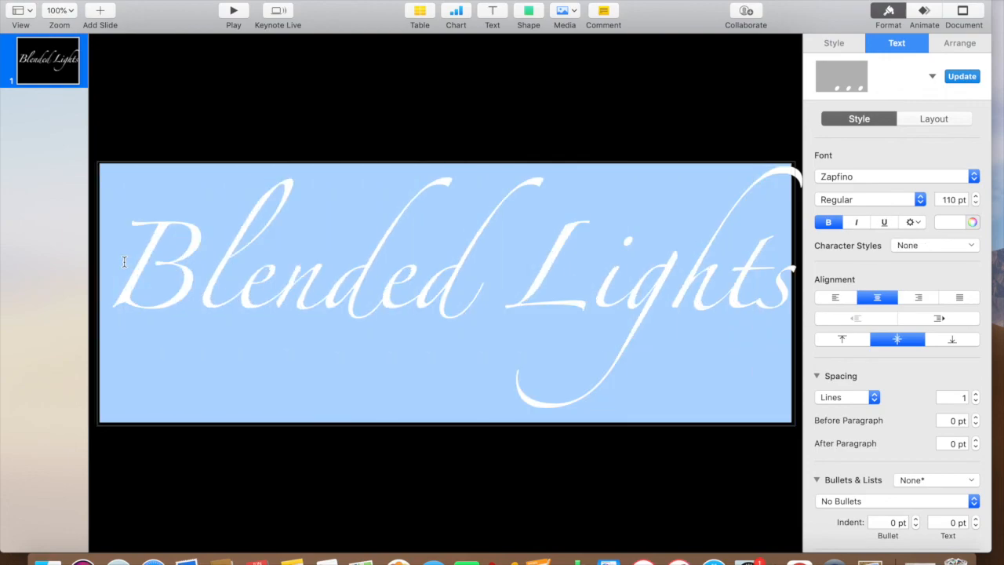
click(976, 203)
click(976, 202)
click(976, 204)
click(976, 204)
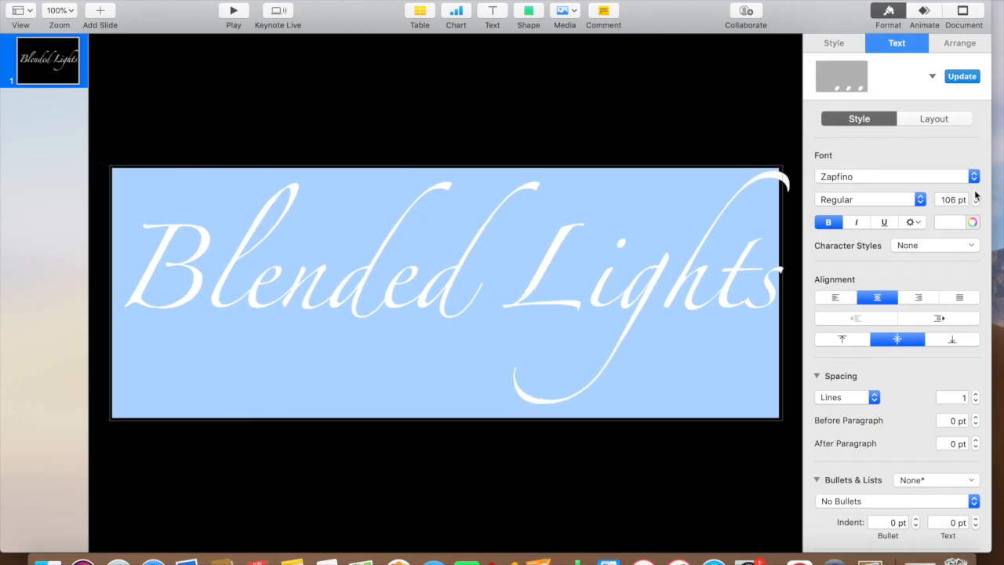
click(976, 196)
click(976, 197)
click(976, 196)
click(976, 197)
click(976, 197)
click(976, 203)
click(976, 204)
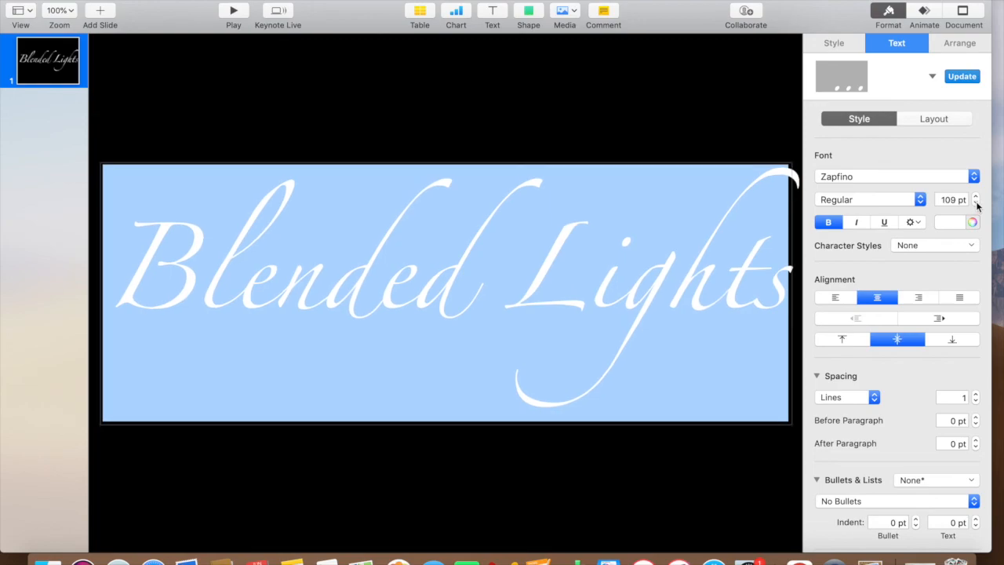
click(976, 203)
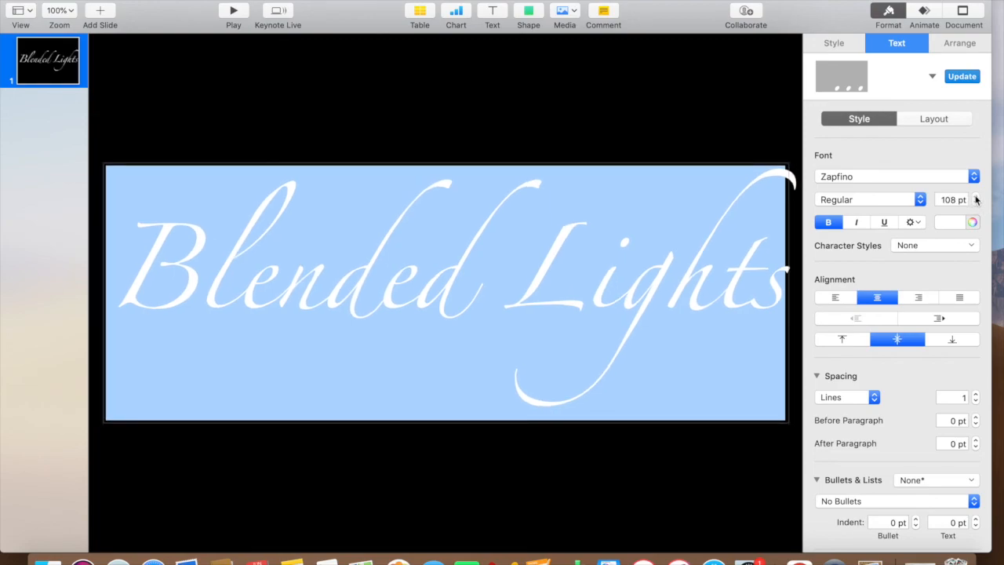
click(976, 196)
click(477, 528)
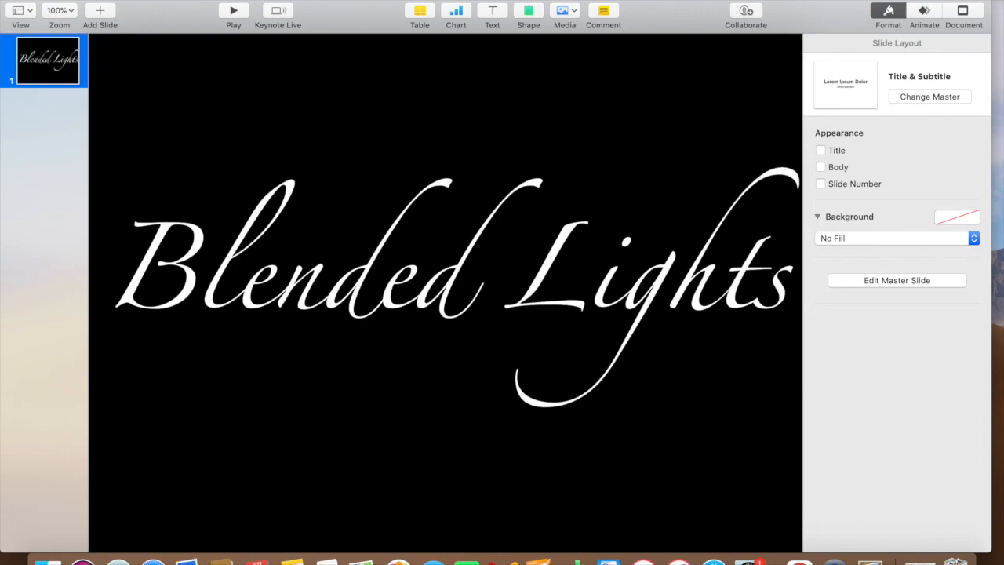
Export the slide as a PNG image named MyBL into the BL folder
click(94, 0)
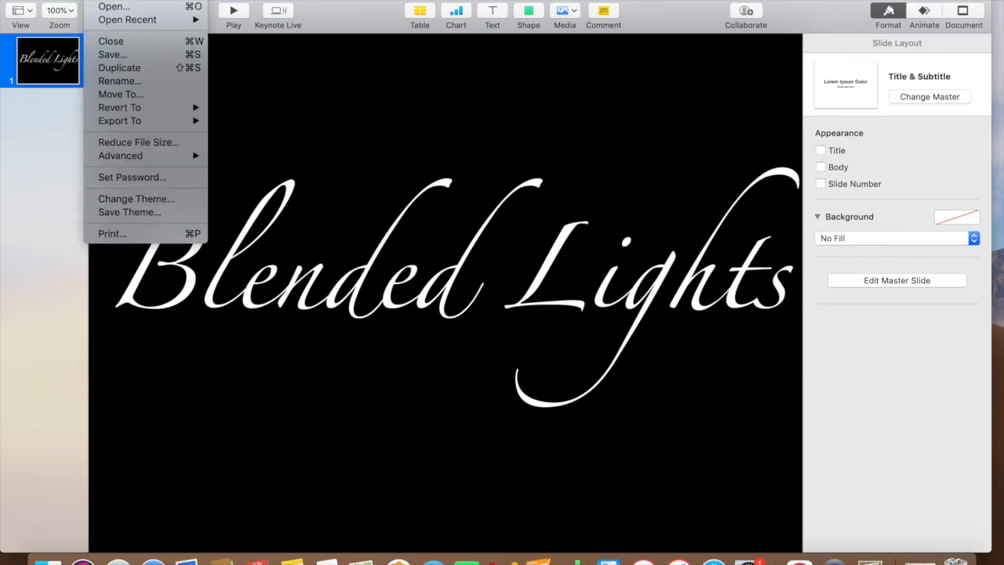
mouse_move(128, 124)
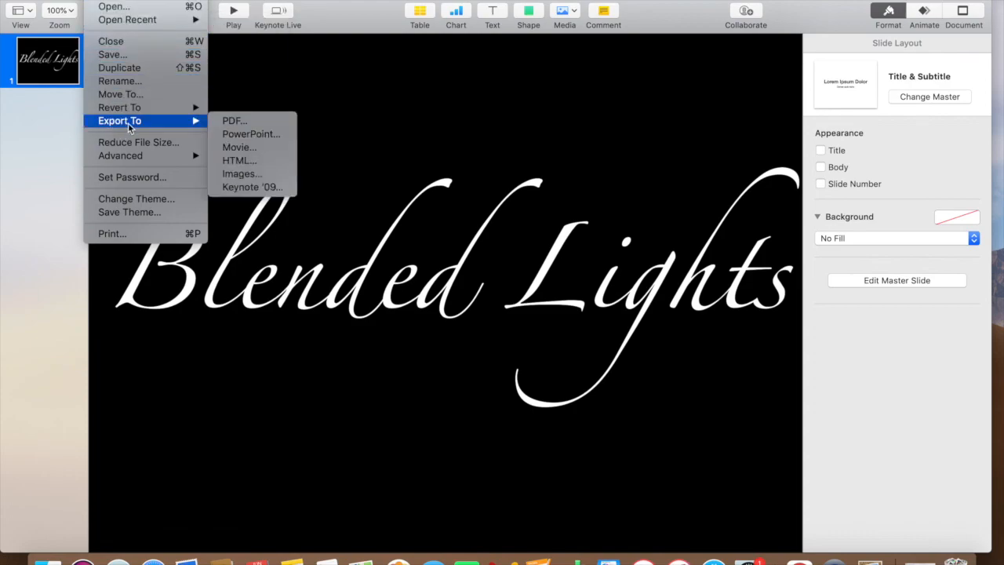
click(264, 175)
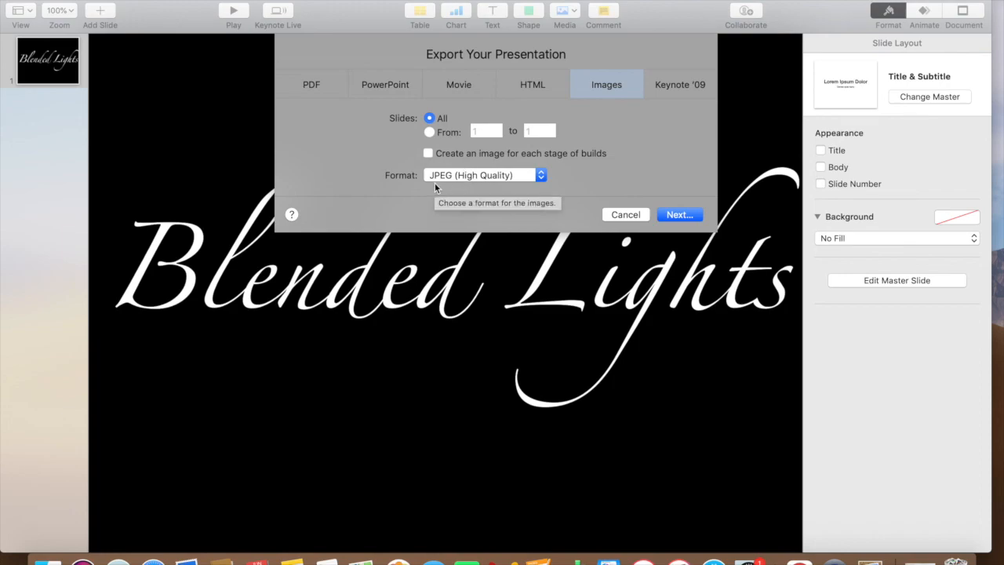
click(471, 176)
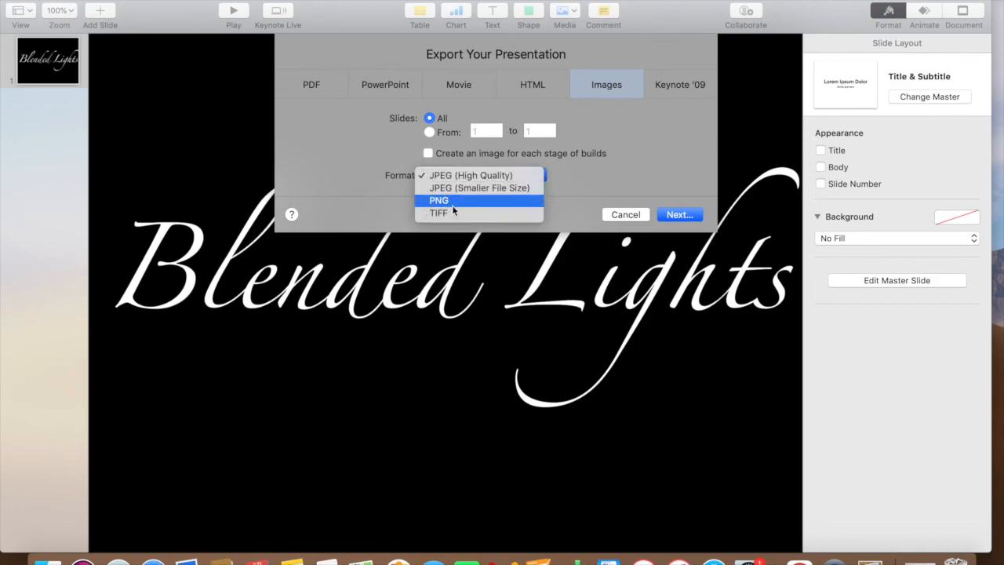
click(451, 201)
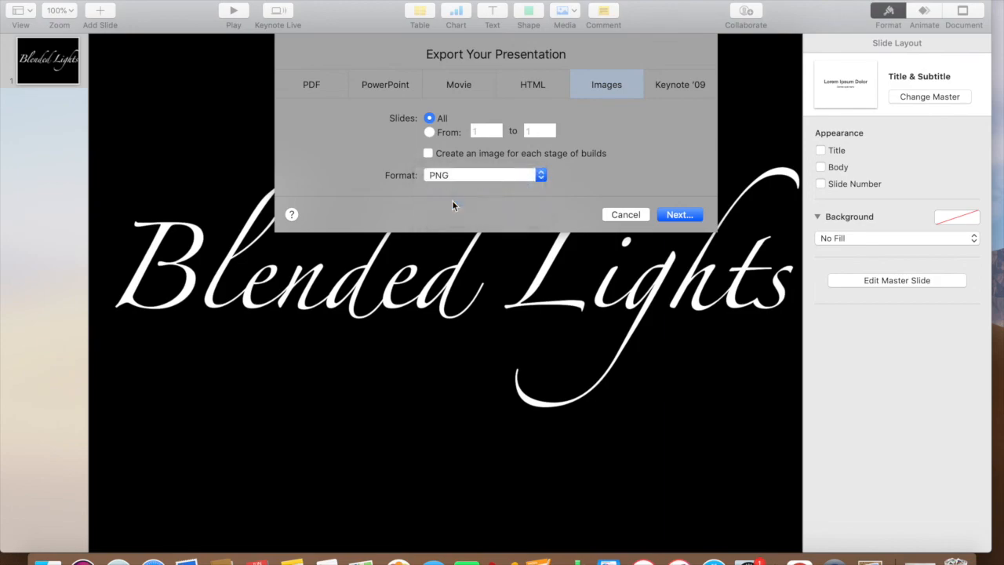
click(686, 216)
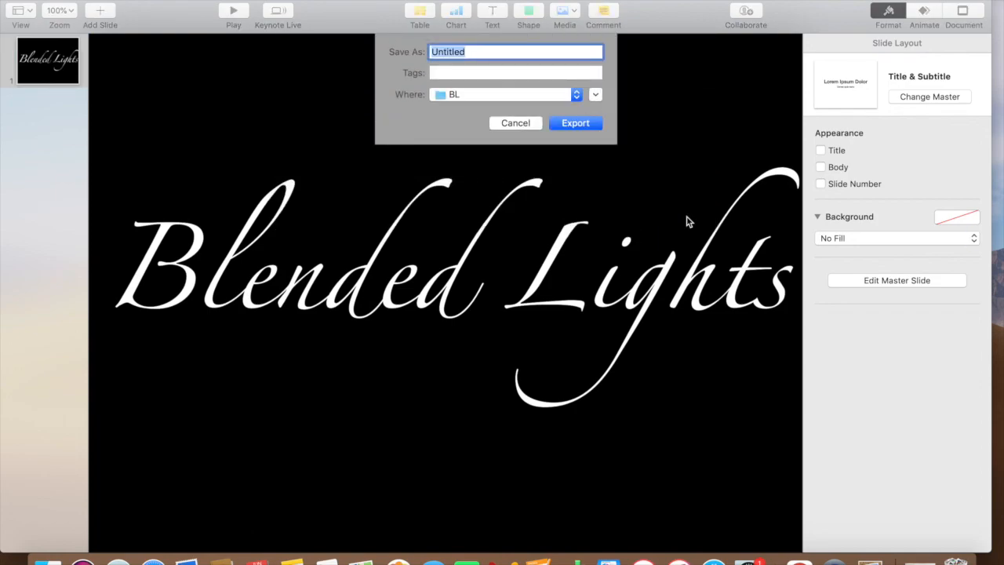
text(MyBL)
click(586, 124)
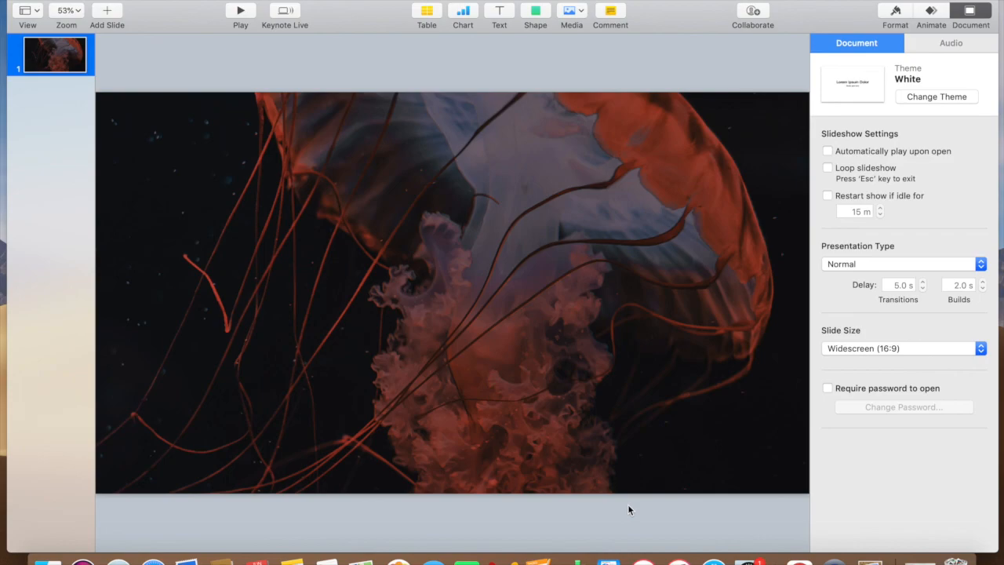
Find MyBL.001.png by searching for "My" and insert it on the slide with the jellyfish photo
click(571, 11)
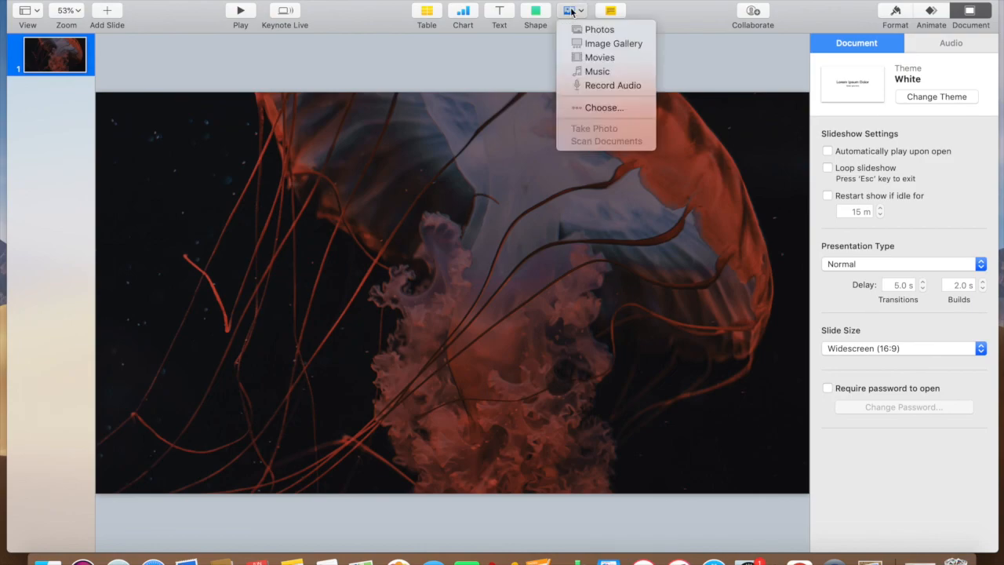
click(590, 109)
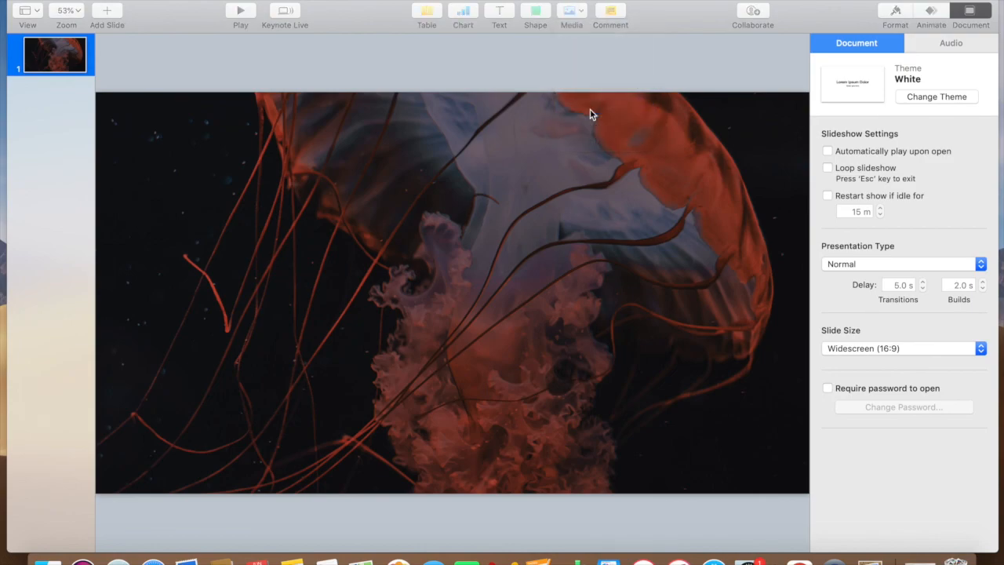
click(659, 48)
text(My)
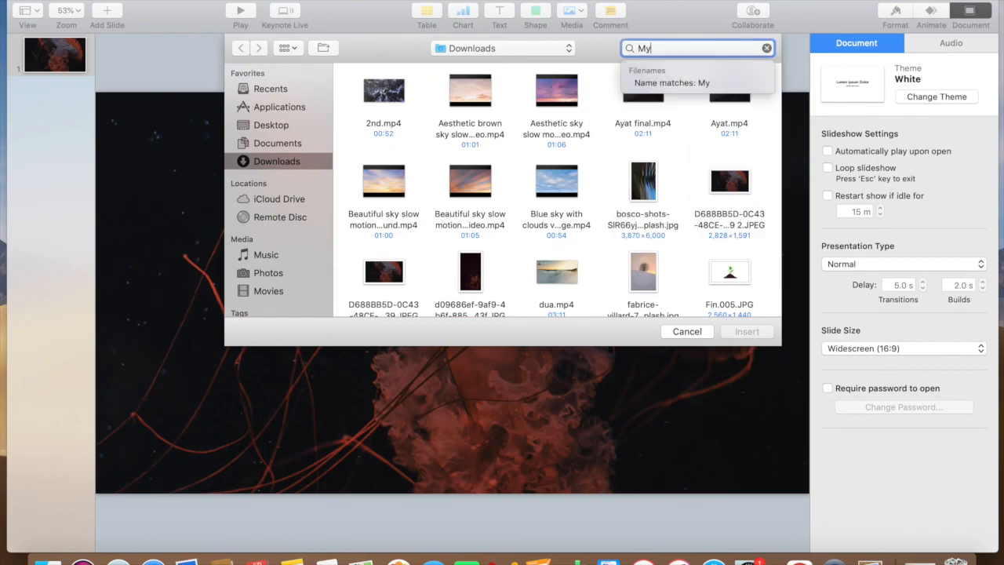
click(455, 139)
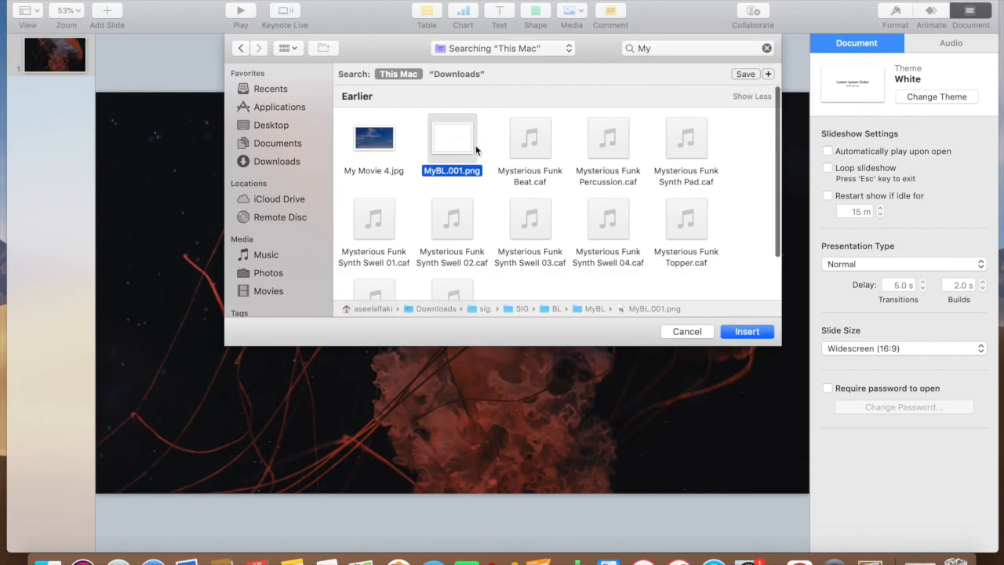
click(741, 331)
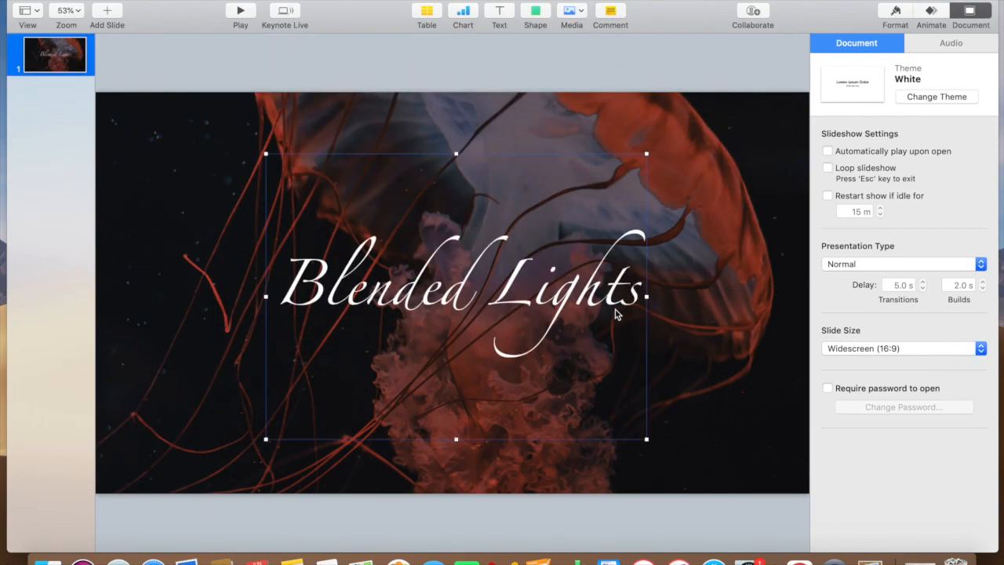
Try the Blended Lights logo as a small signature in the lower-right corner of the jellyfish photo
drag(578, 306, 552, 306)
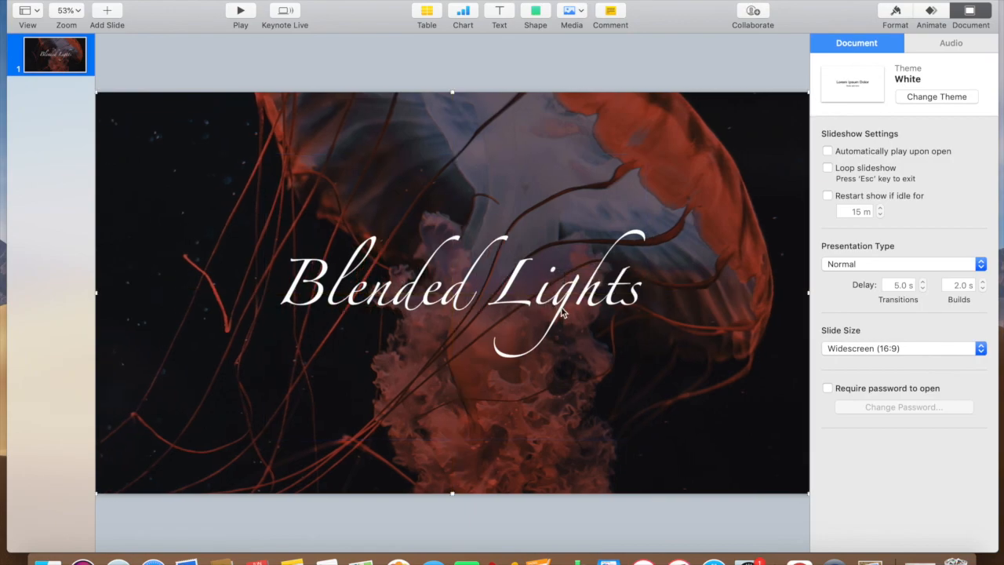
click(426, 306)
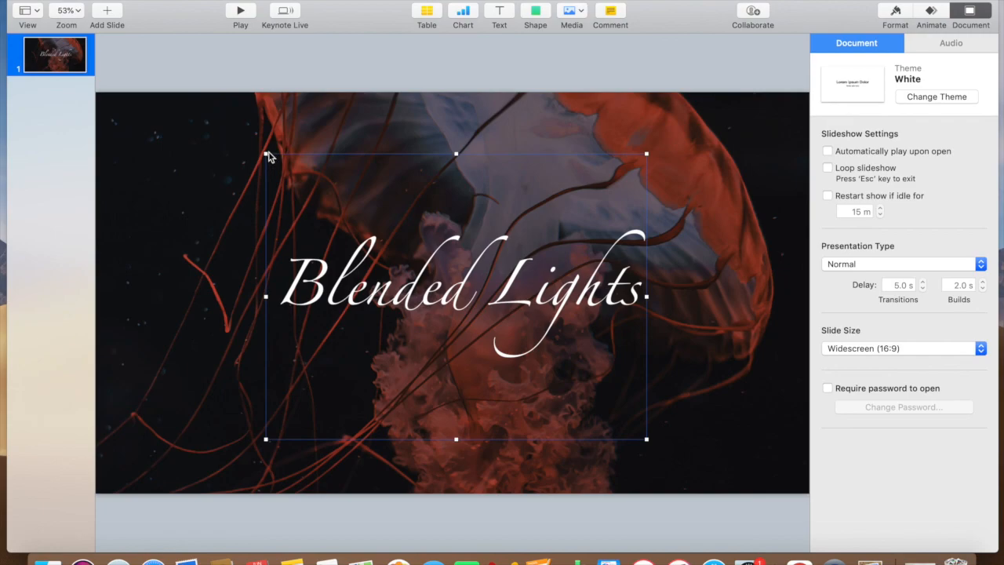
drag(267, 156, 266, 158)
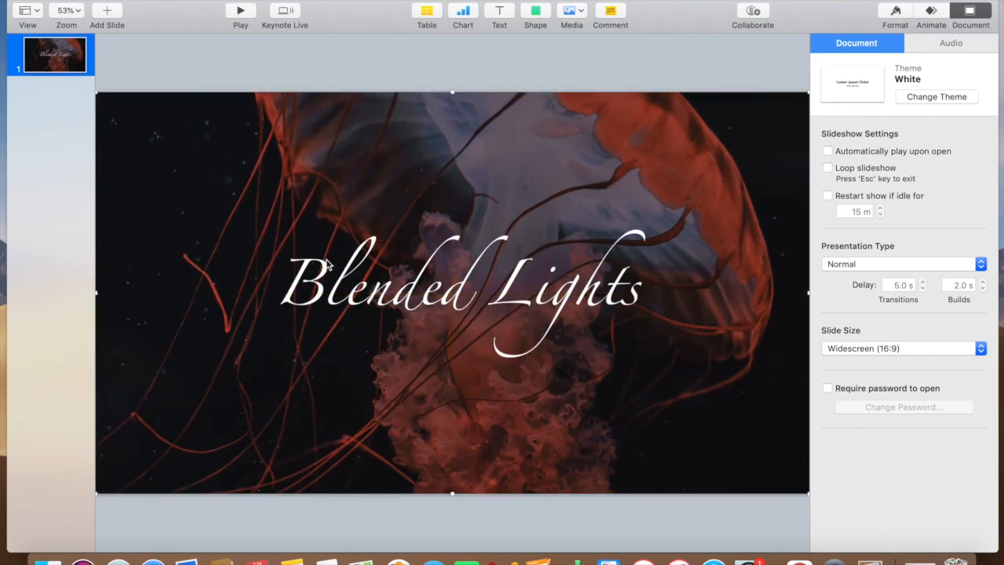
click(317, 299)
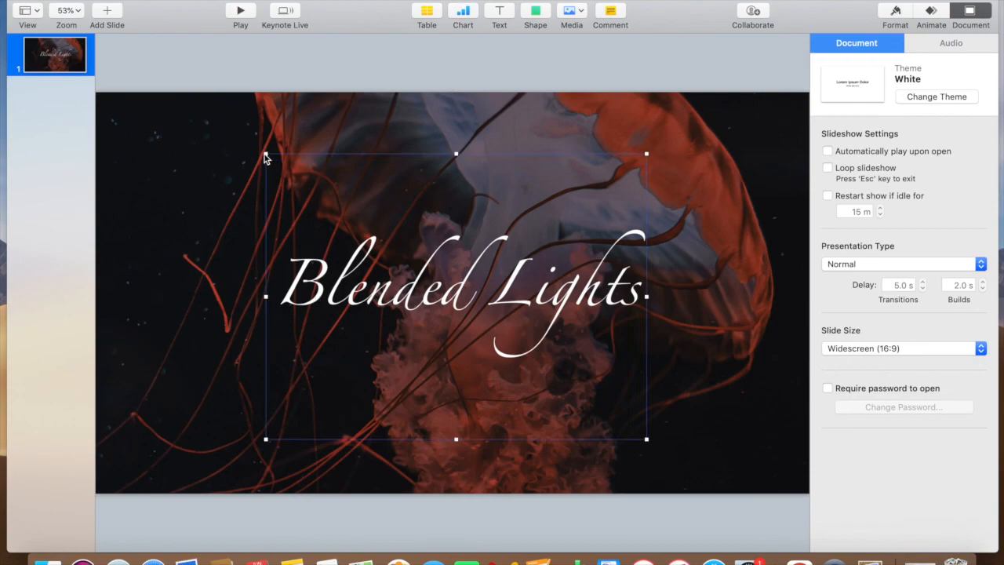
drag(262, 153, 653, 458)
click(554, 445)
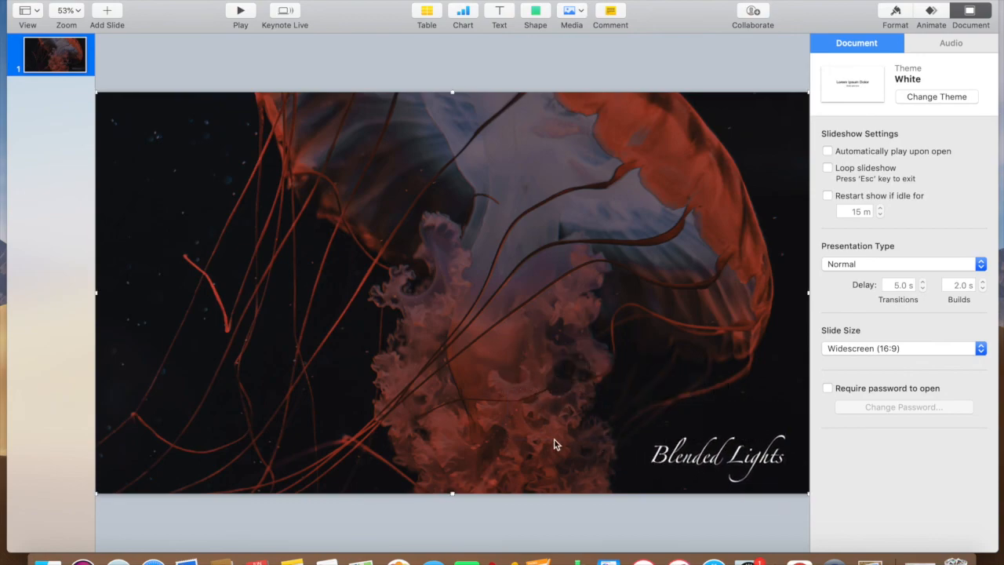
Enlarge the Blended Lights logo to about two thirds of the slide width and centre it over the jellyfish photo
click(670, 462)
drag(671, 463, 327, 260)
drag(441, 311, 749, 443)
drag(301, 205, 207, 134)
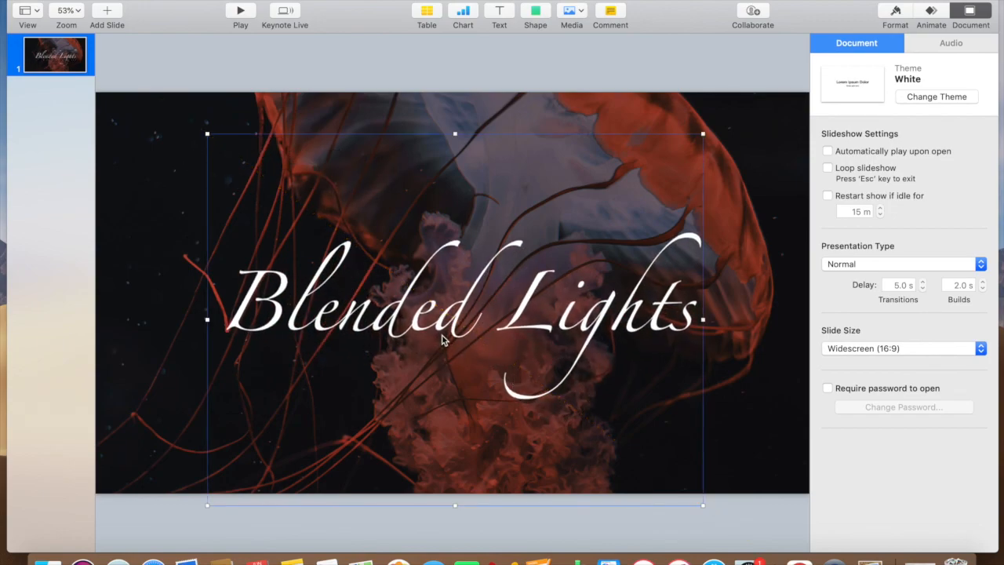
drag(456, 329, 453, 305)
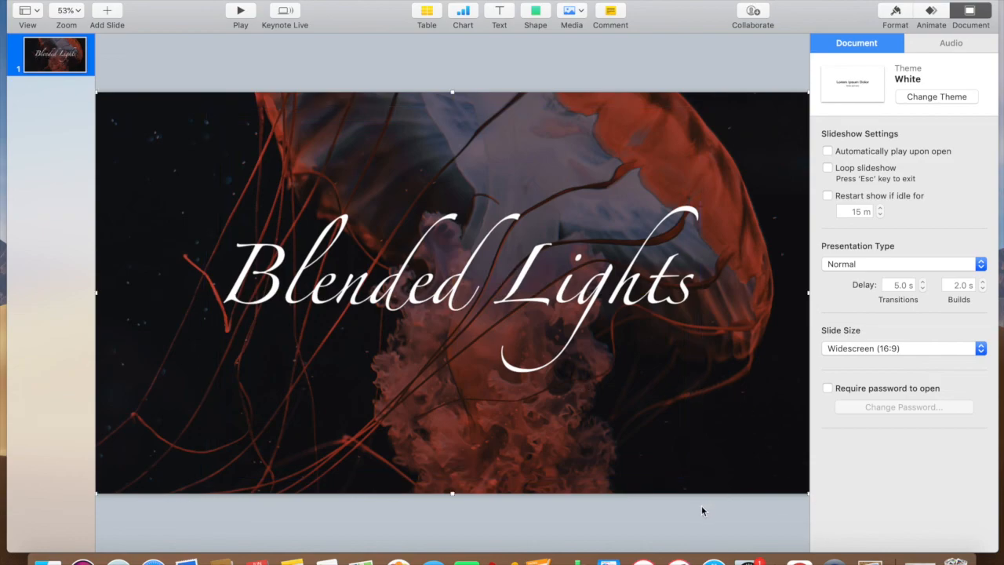
Export the jellyfish slide as a high-quality JPEG image named bl2 into Downloads
click(110, 0)
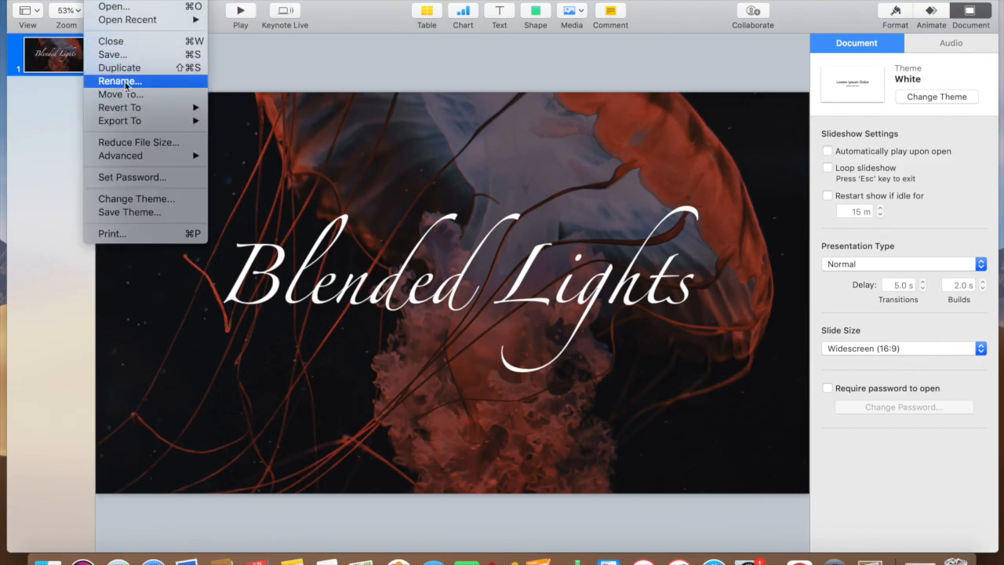
mouse_move(182, 121)
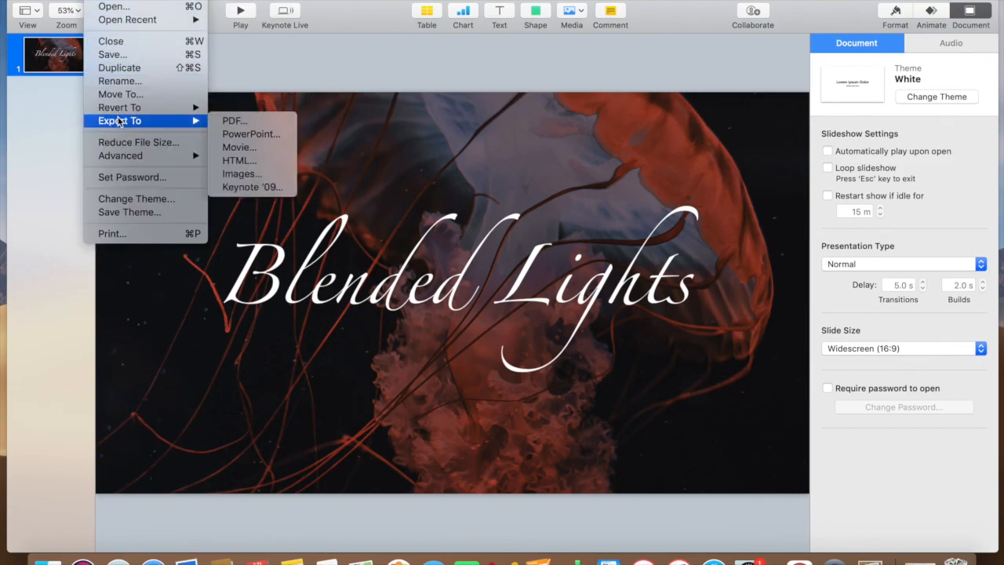
click(240, 173)
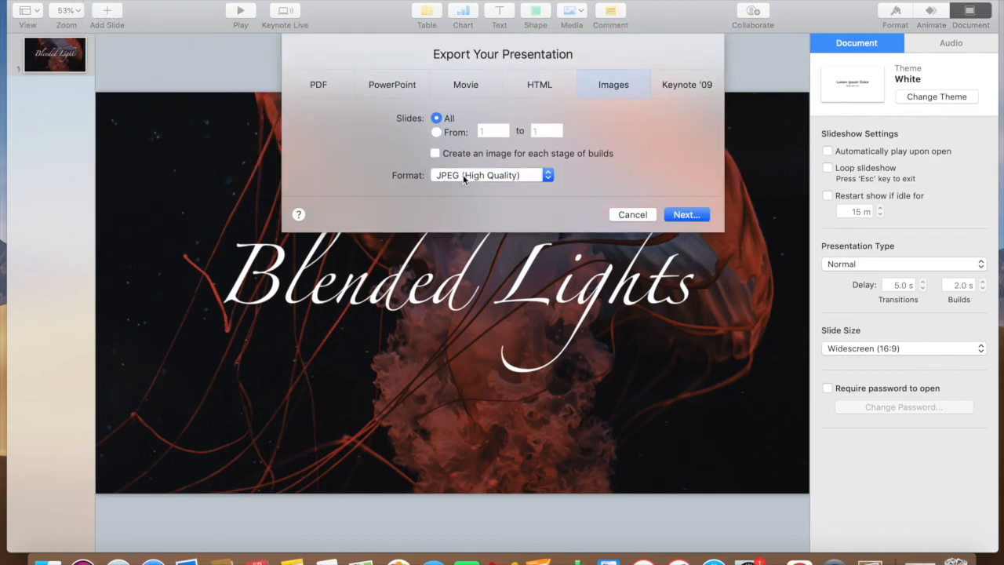
click(685, 215)
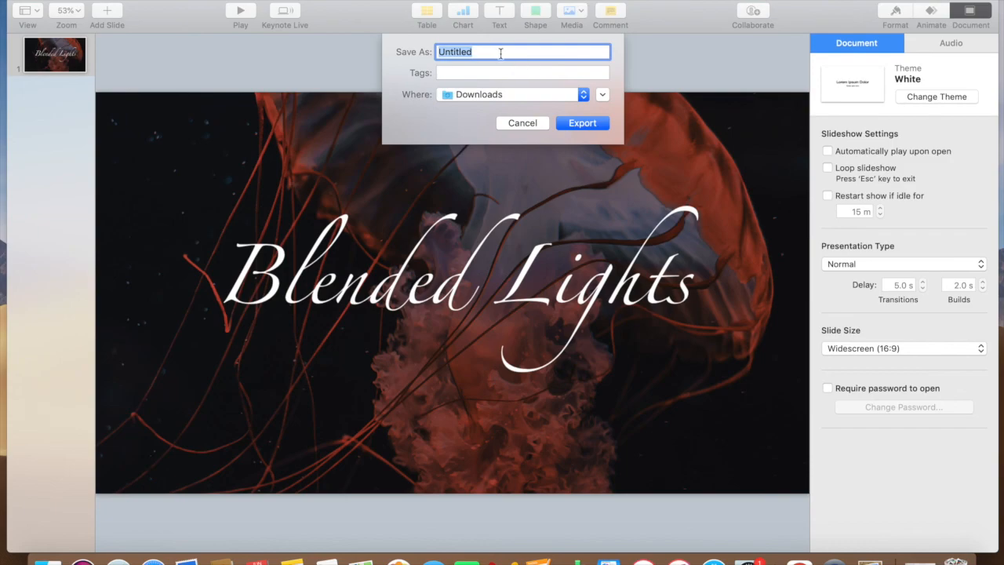
key(BackSpace)
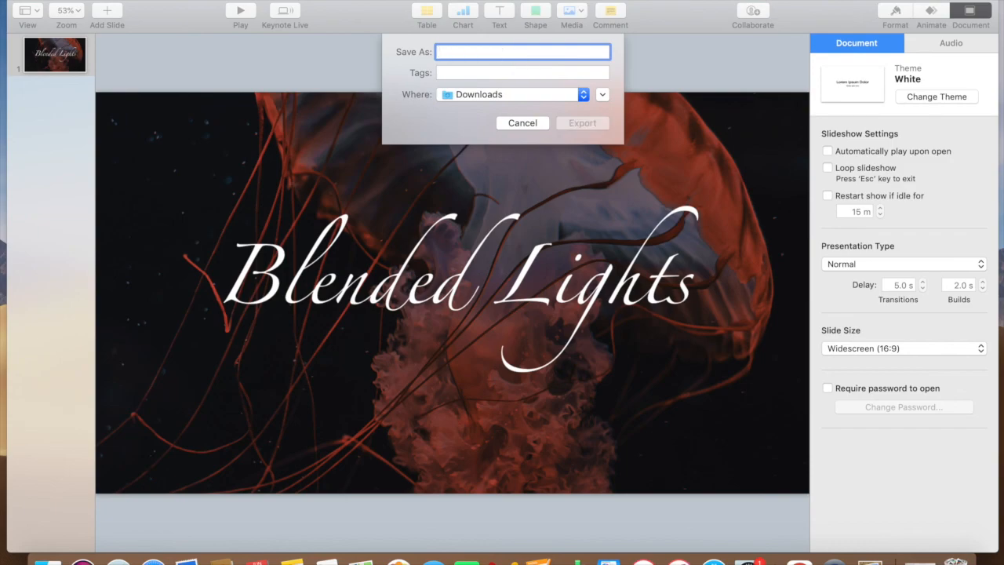
text(bl2)
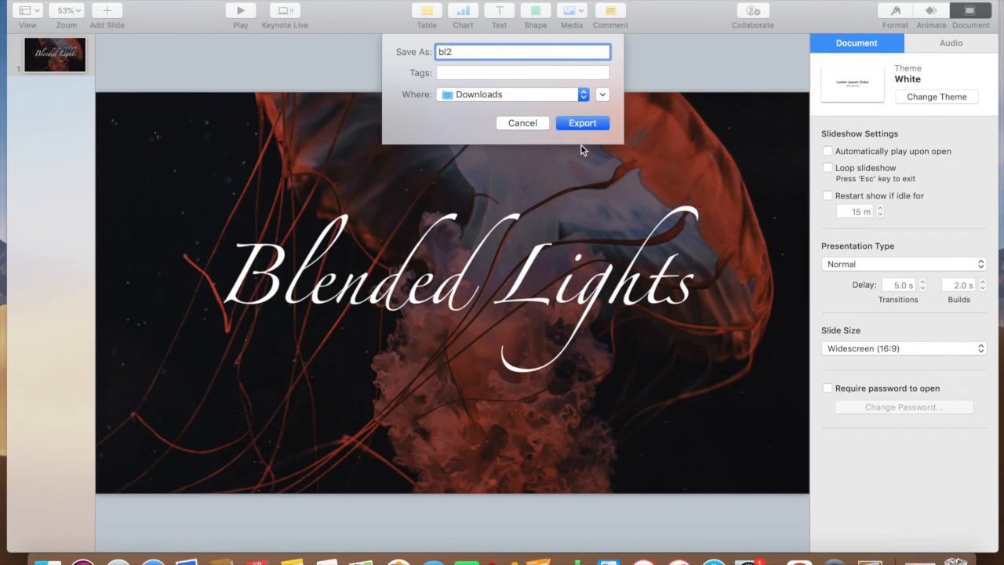
click(574, 126)
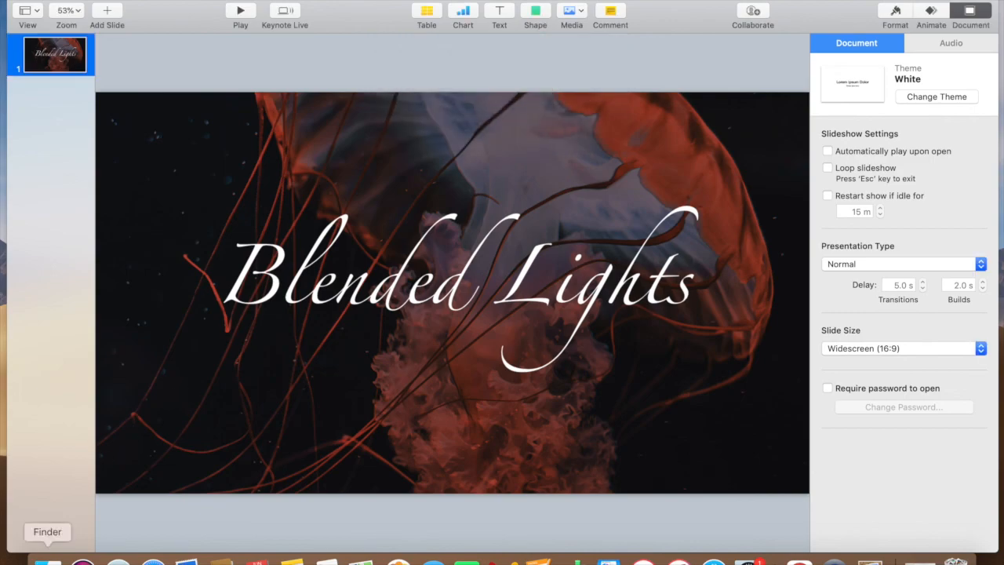
Switch to Finder, browse to the bl2 folder in Downloads, and open the exported bl2.001.jpeg to check it
click(47, 561)
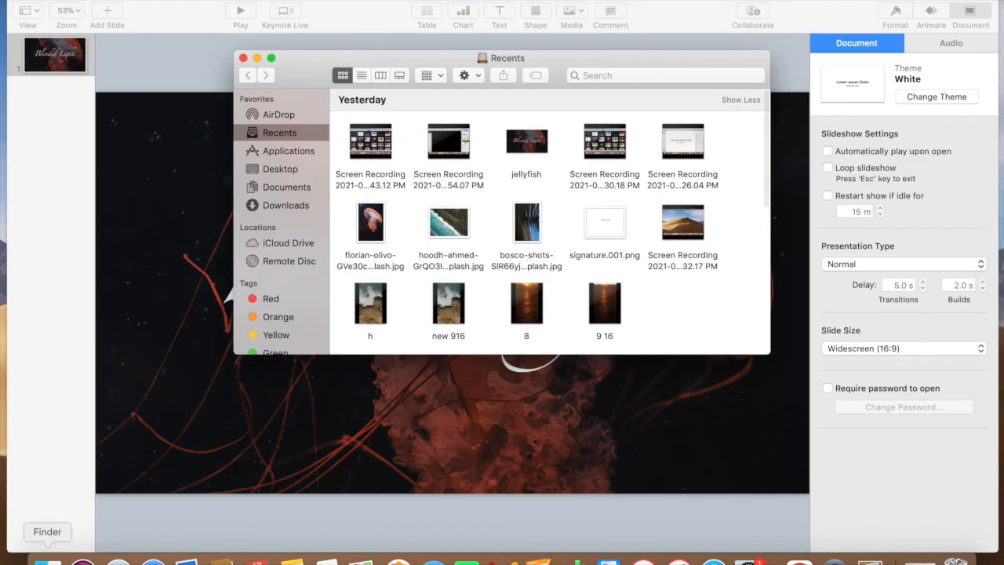
click(603, 72)
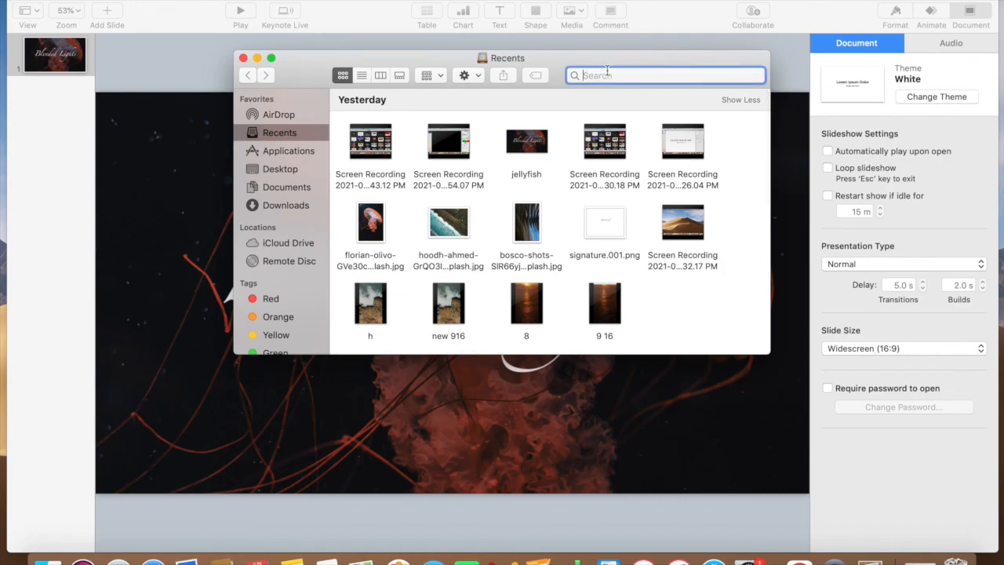
click(291, 205)
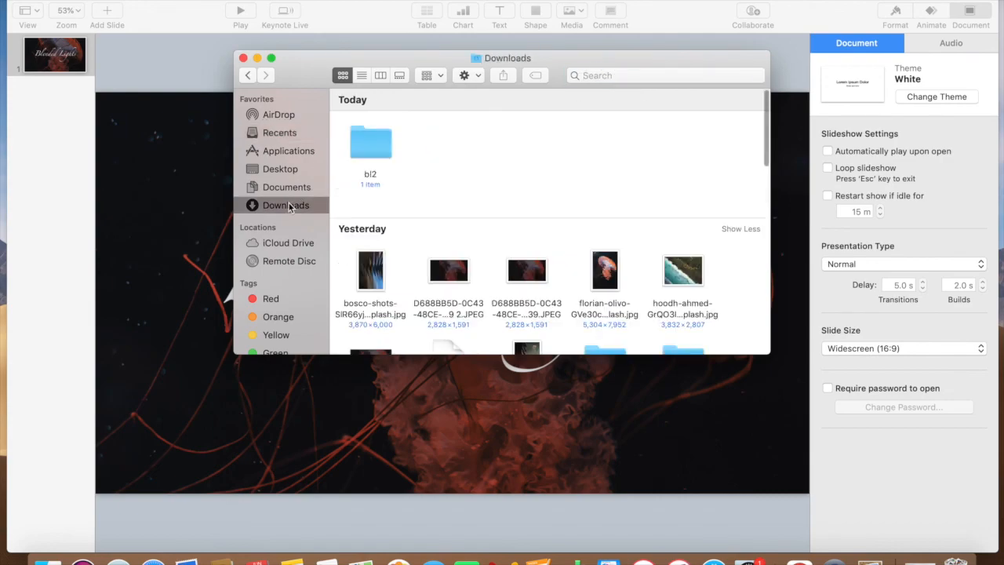
double_click(362, 141)
double_click(367, 118)
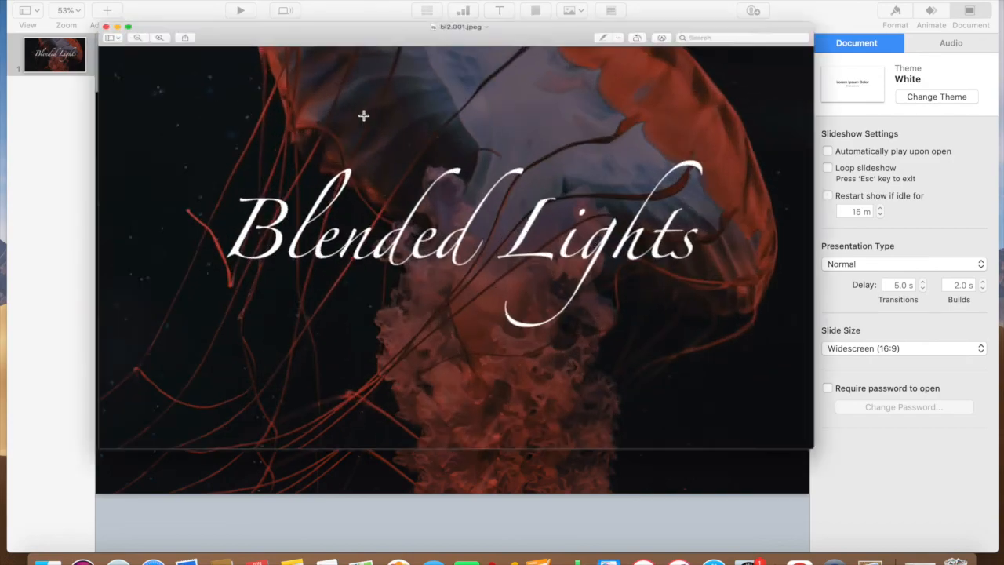